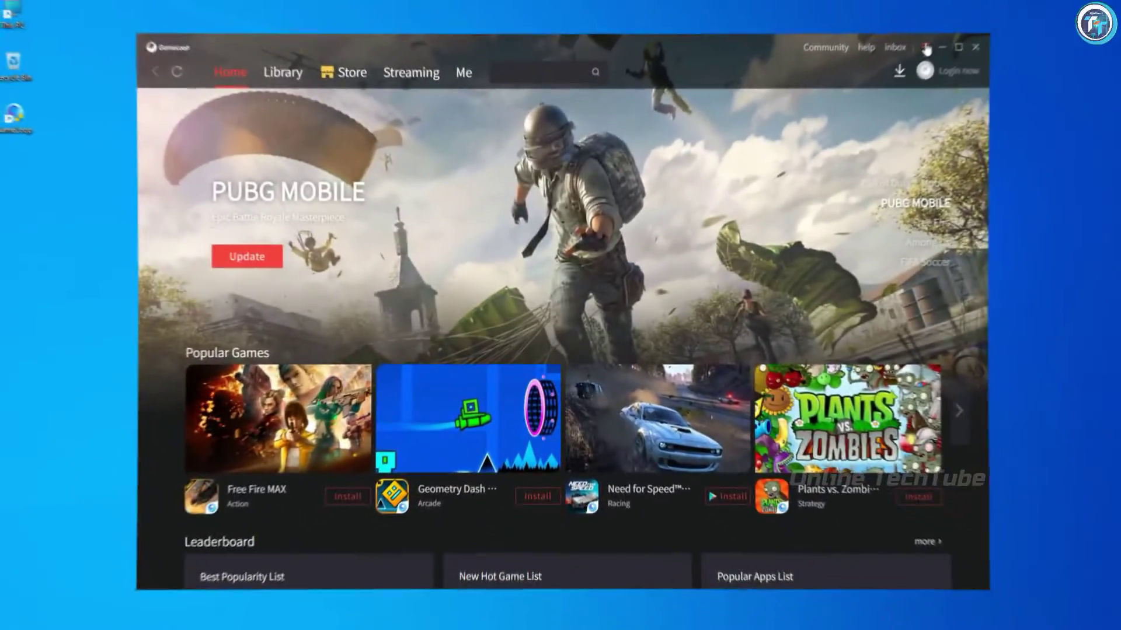
- In the GameLoop engine settings, enable forced global rendering cache, discrete graphics card priority, rendering optimization, vertical sync and Root Authority
click(920, 51)
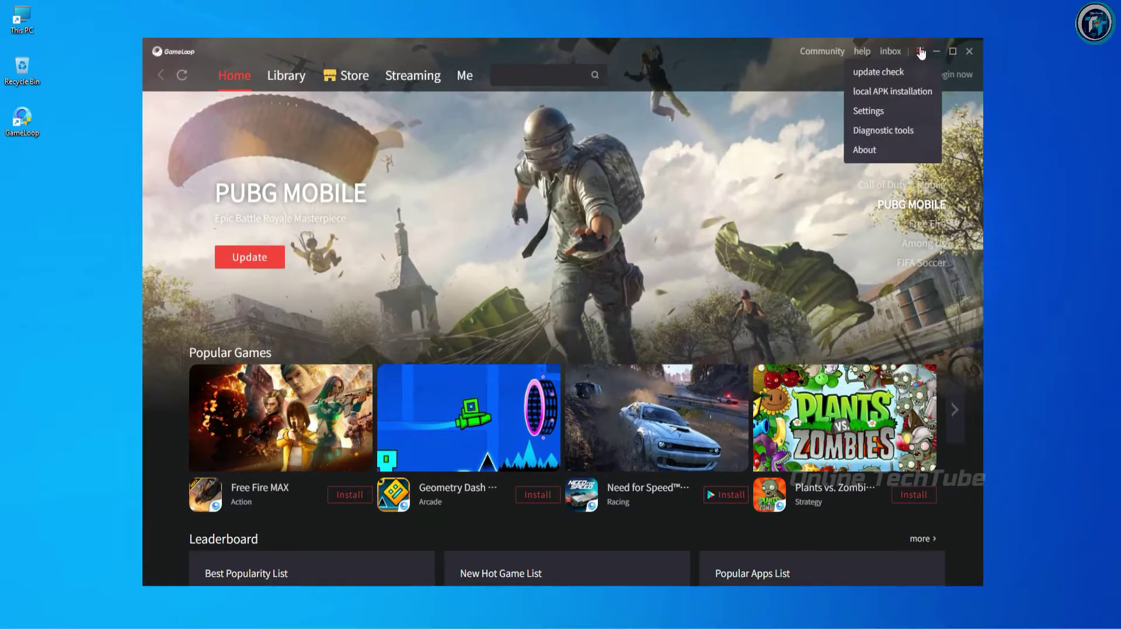
click(887, 112)
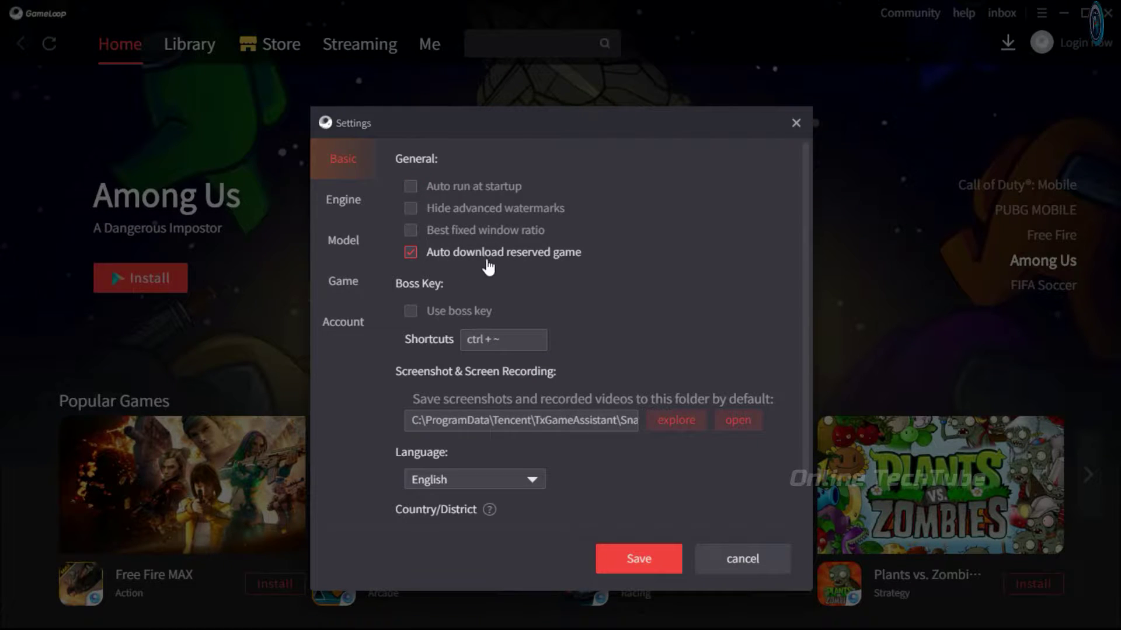
click(340, 205)
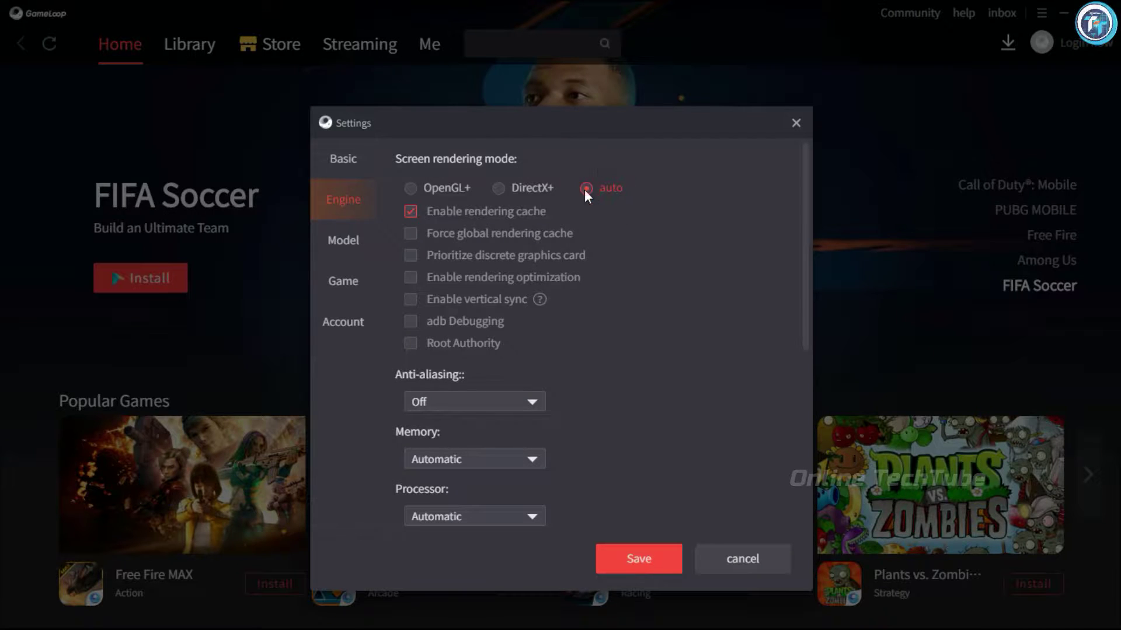
click(412, 234)
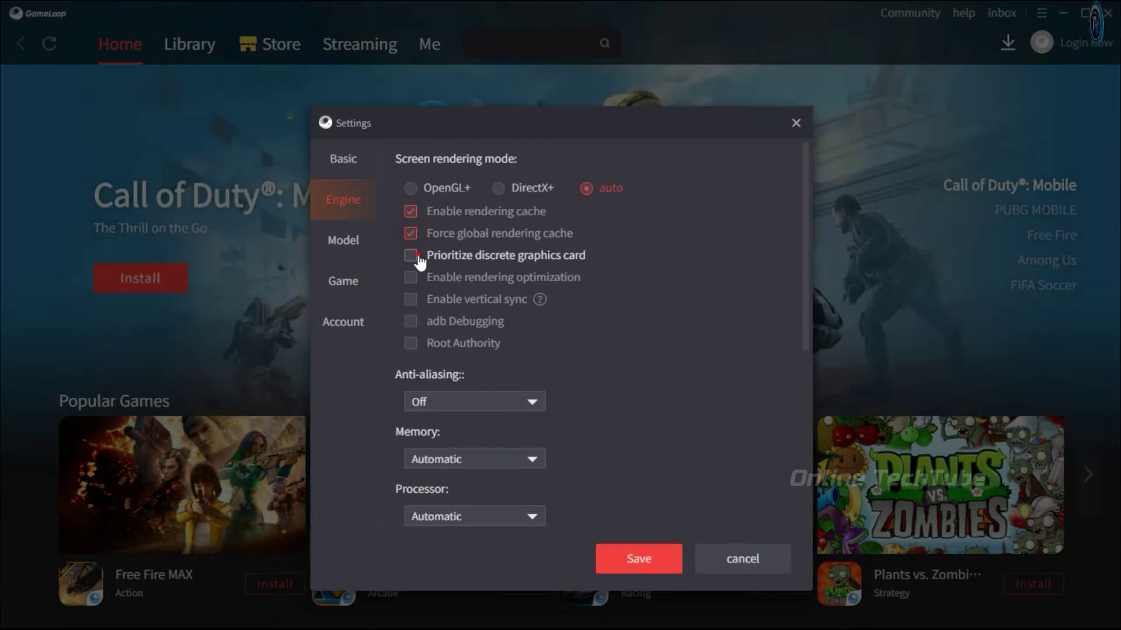
click(412, 256)
click(412, 277)
click(411, 298)
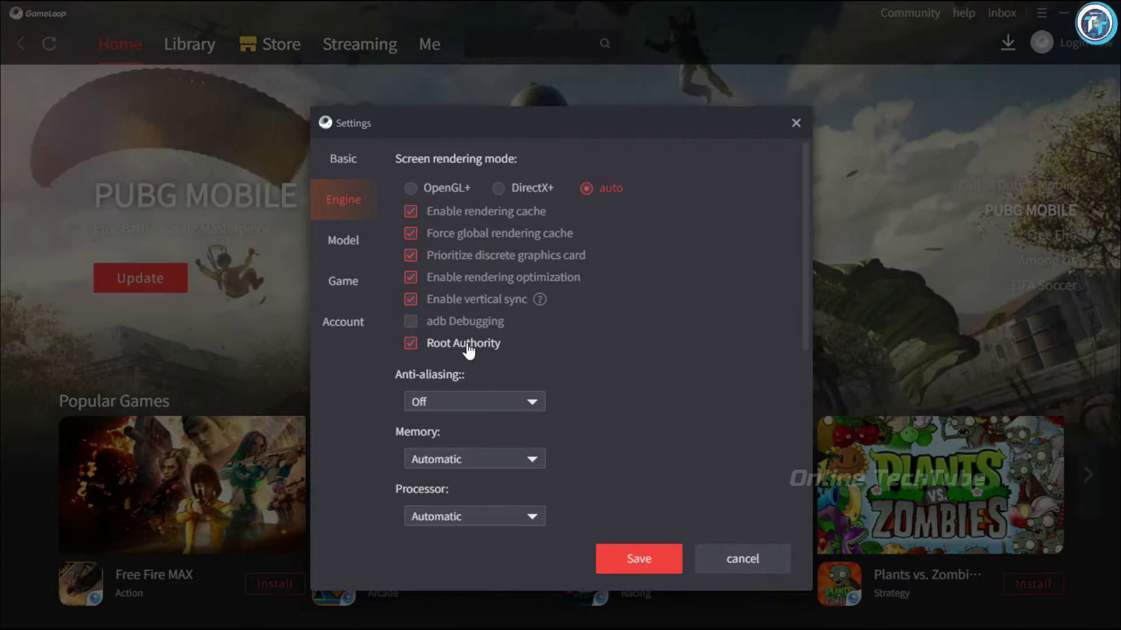
- Keep anti-aliasing Off and set the emulator's memory to 4096M
scroll(608, 342, down, 3)
click(423, 247)
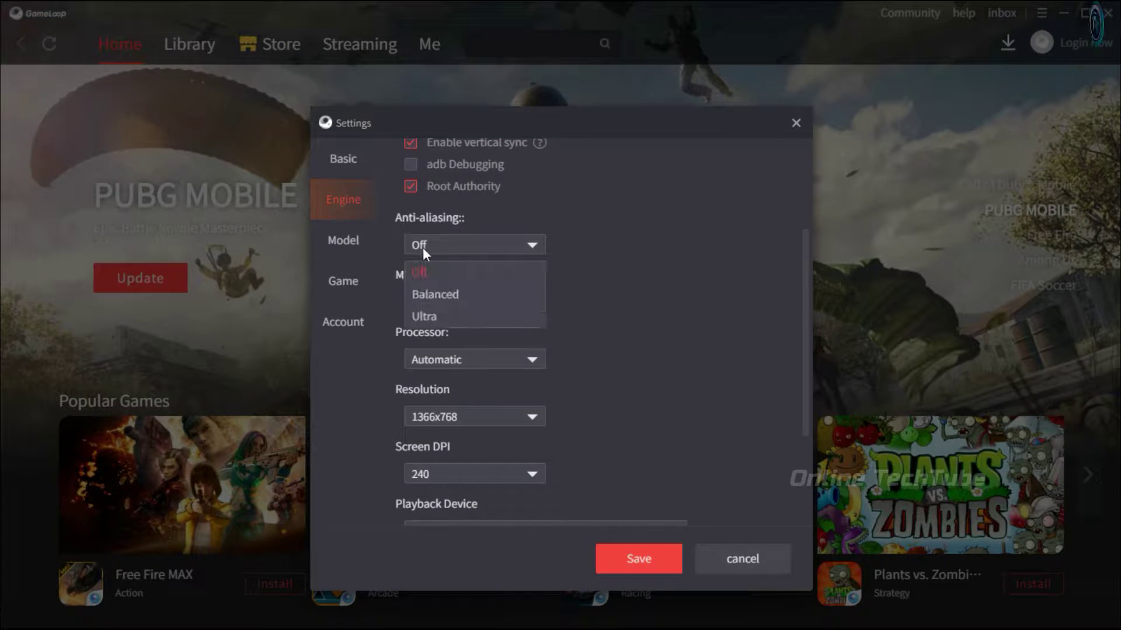
click(419, 274)
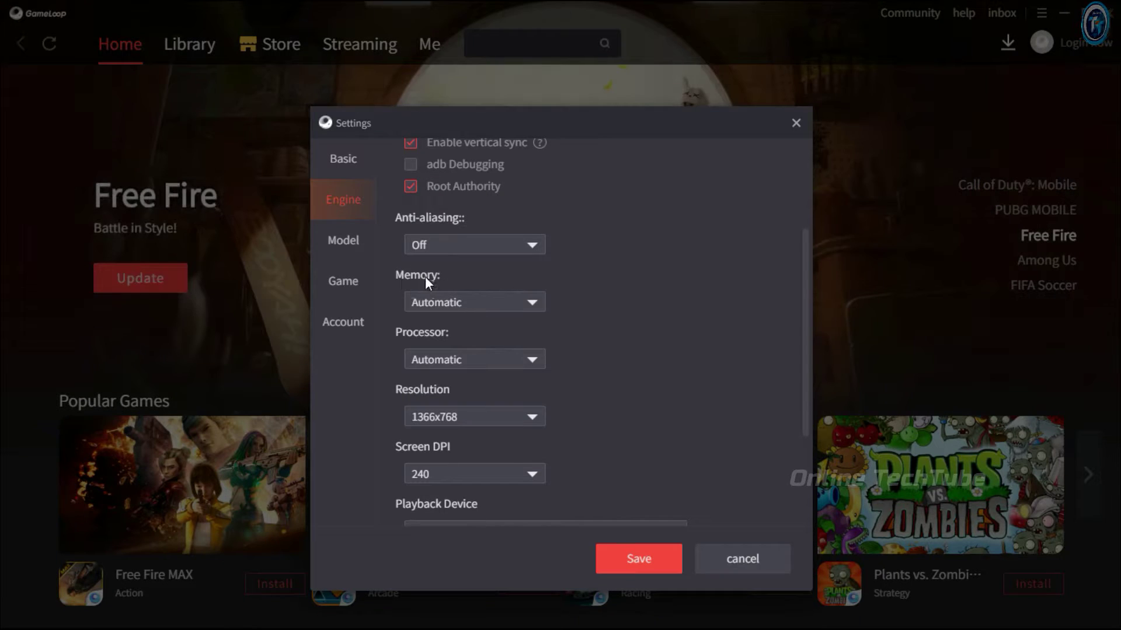
click(435, 302)
scroll(458, 391, down, 1)
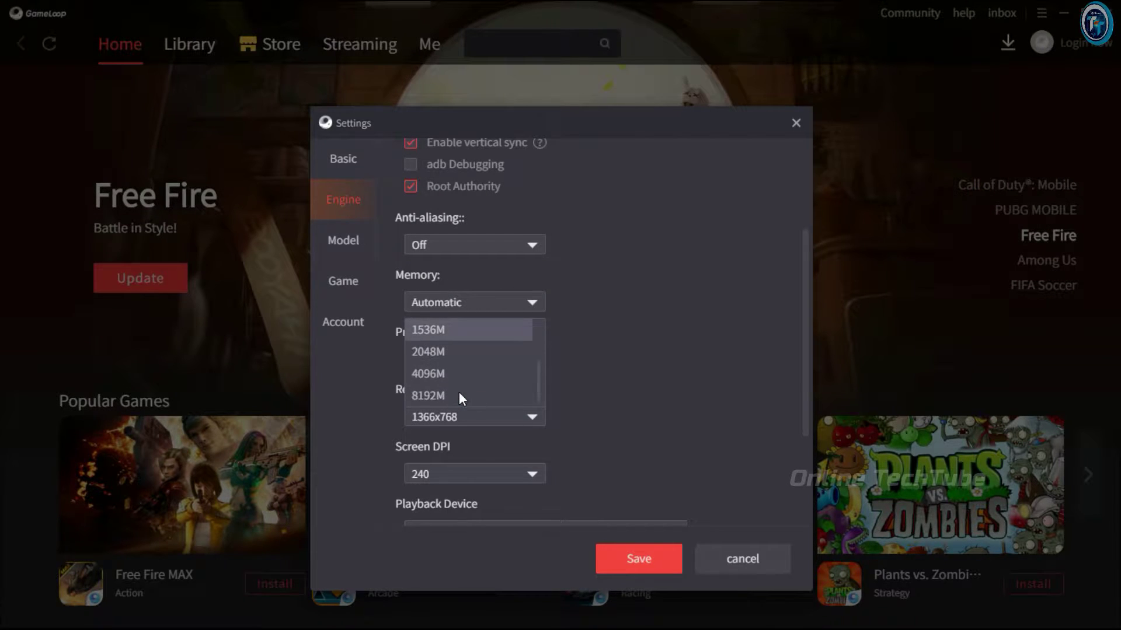
click(429, 374)
click(408, 302)
click(421, 303)
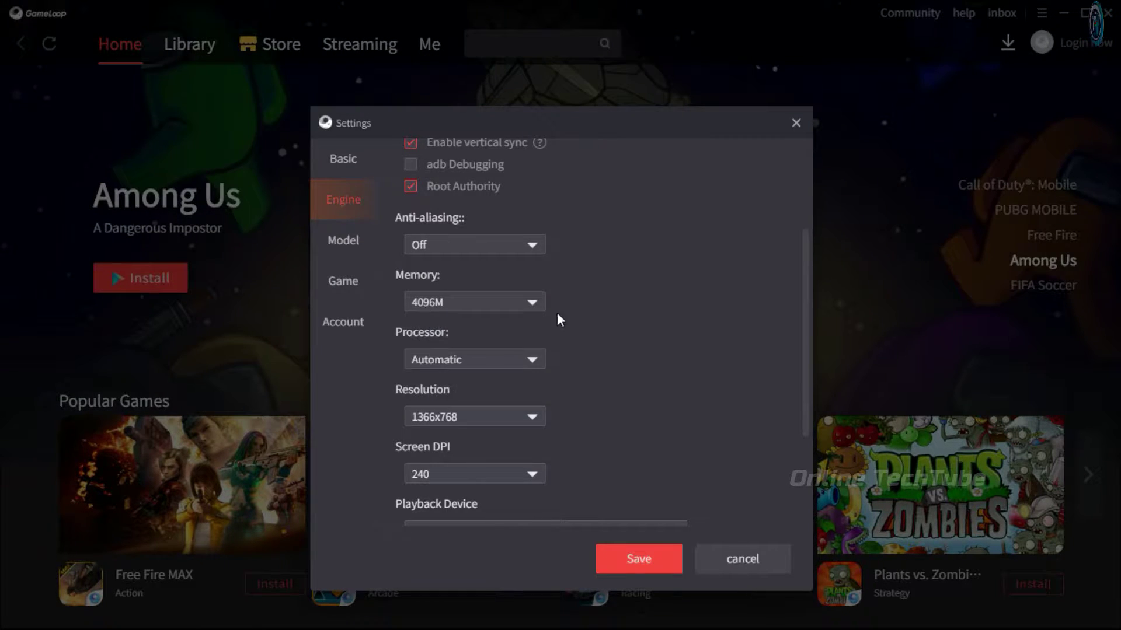
- Set the emulator's processor count to 4
click(430, 357)
scroll(454, 420, down, 1)
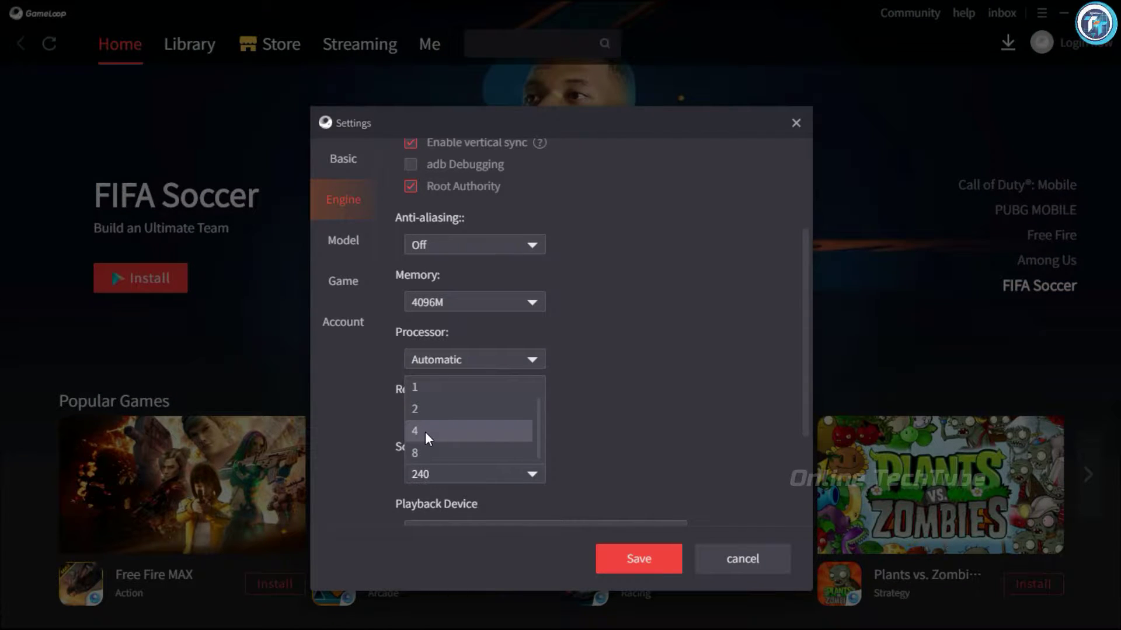
click(425, 432)
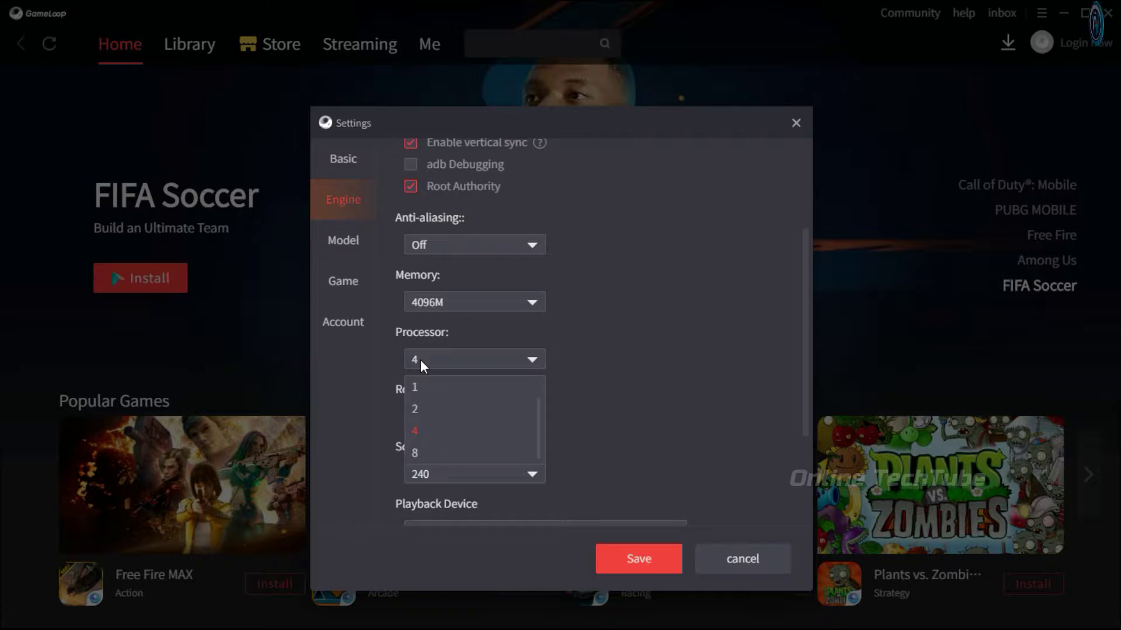
click(420, 359)
- Choose 1366x768 as the emulator resolution and 240 as the screen DPI
click(431, 417)
click(437, 416)
click(442, 422)
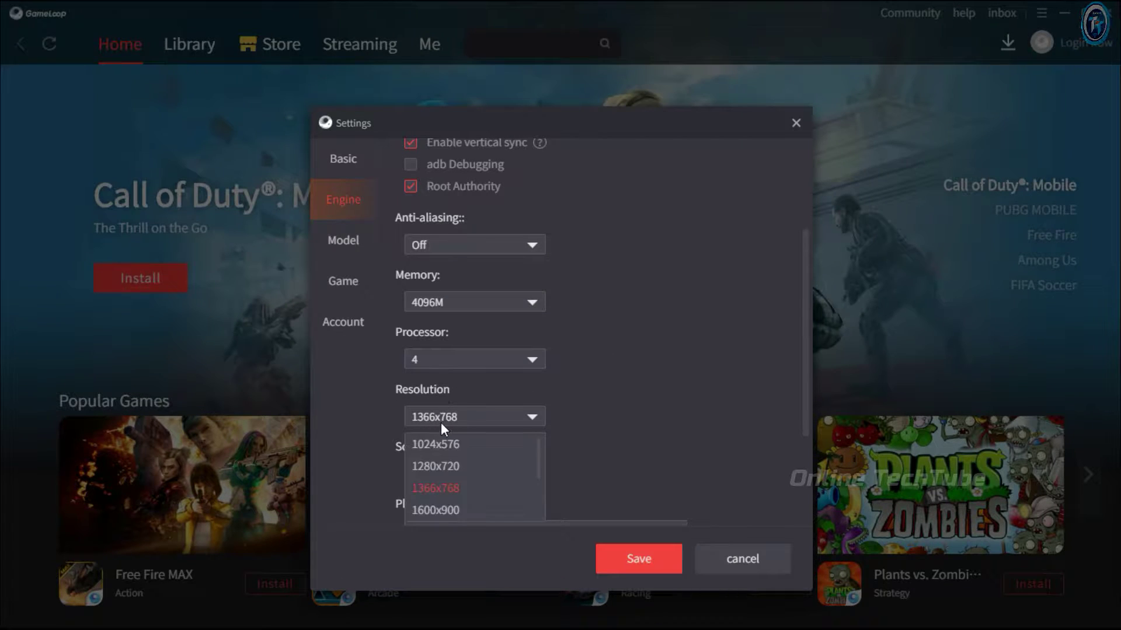
click(456, 488)
scroll(592, 429, down, 3)
click(517, 322)
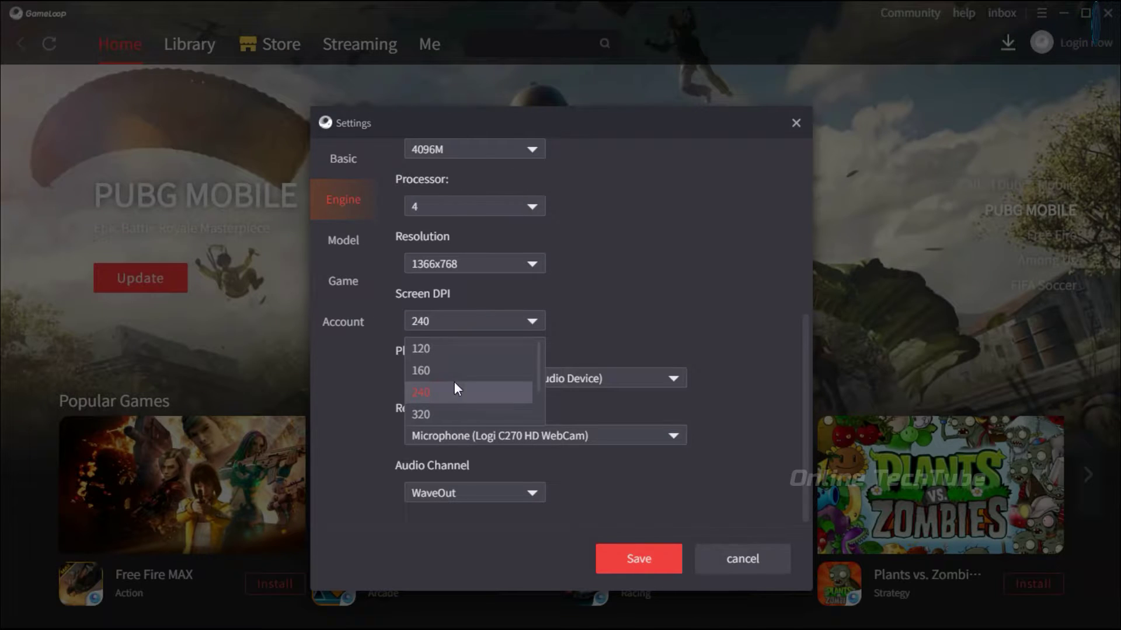
click(455, 390)
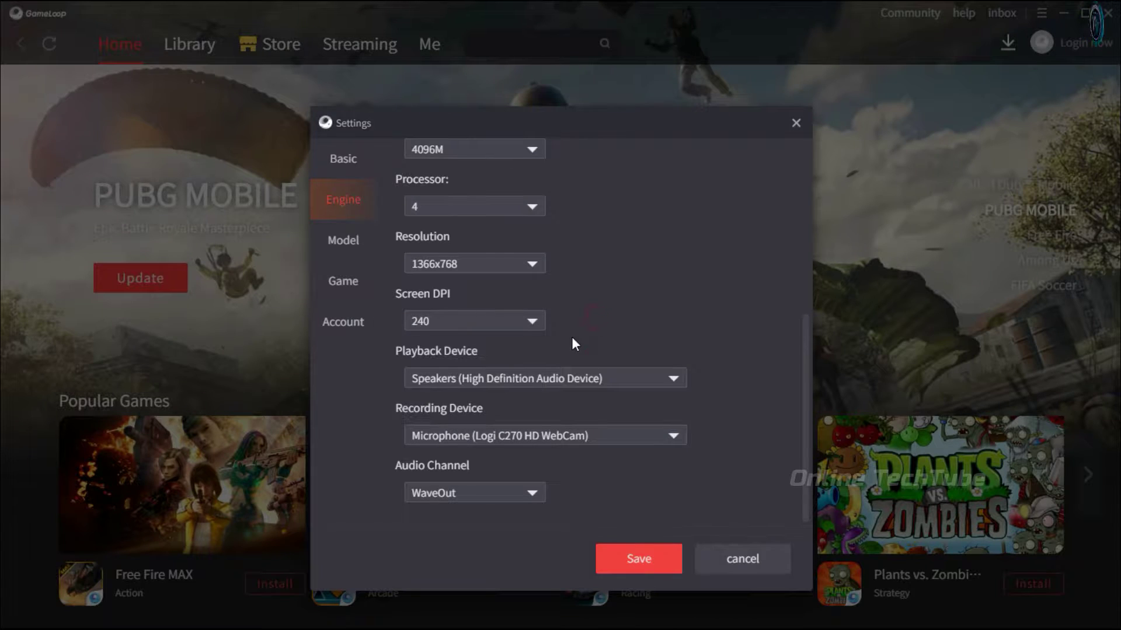
click(505, 435)
click(505, 435)
click(502, 378)
click(457, 319)
- Set the custom mobile phone model to Common model with the Asus ROG 2 device
click(344, 244)
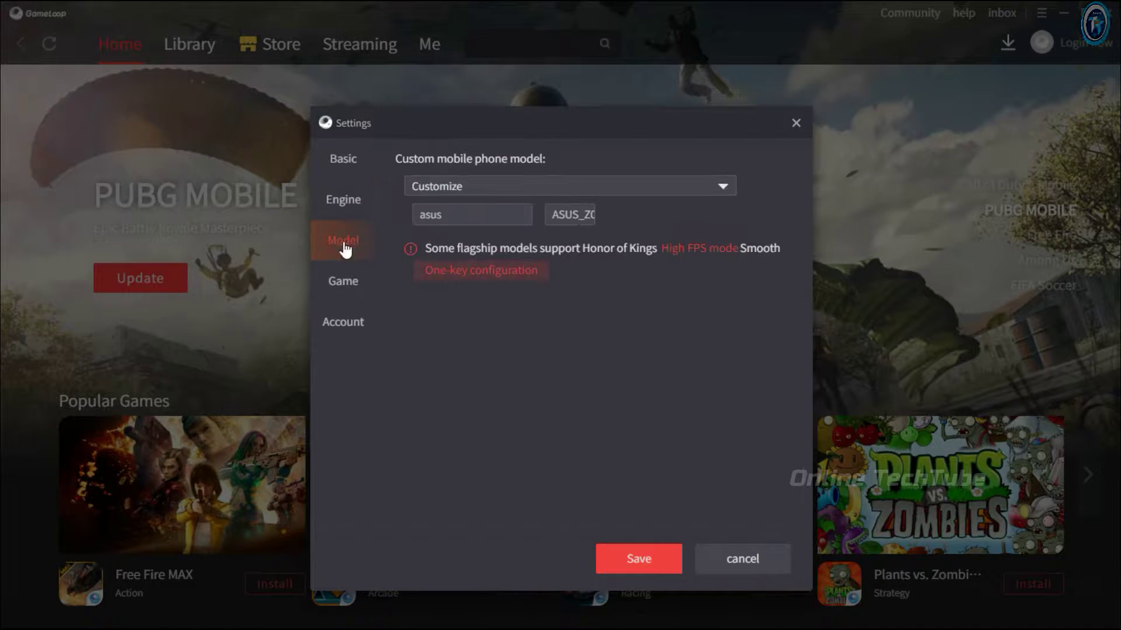
click(431, 193)
click(546, 212)
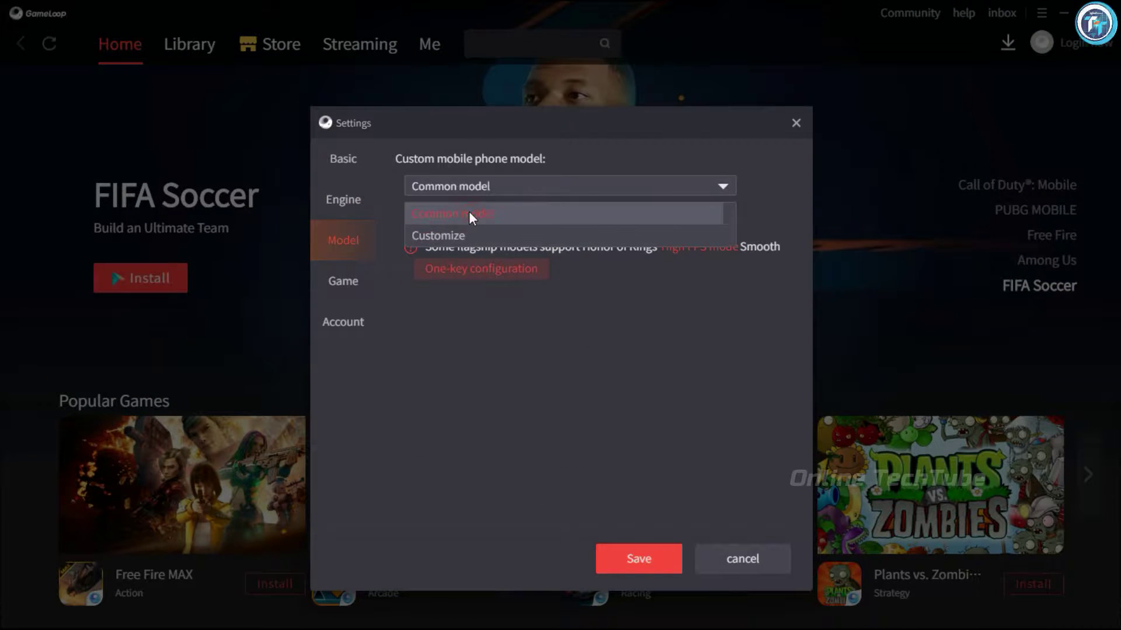
click(666, 216)
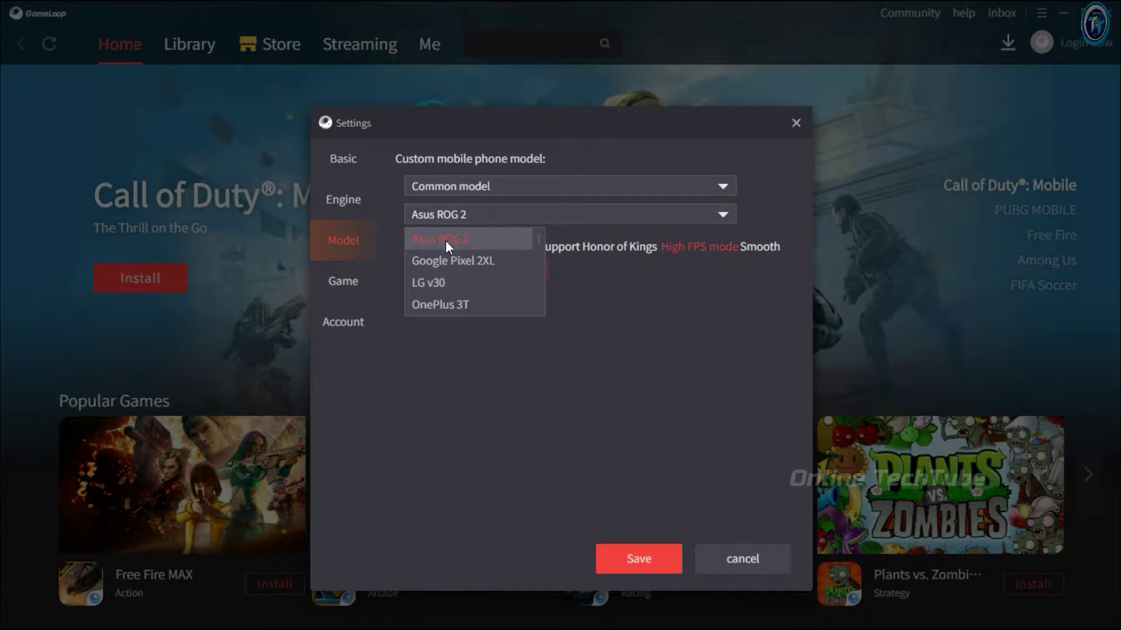
click(592, 281)
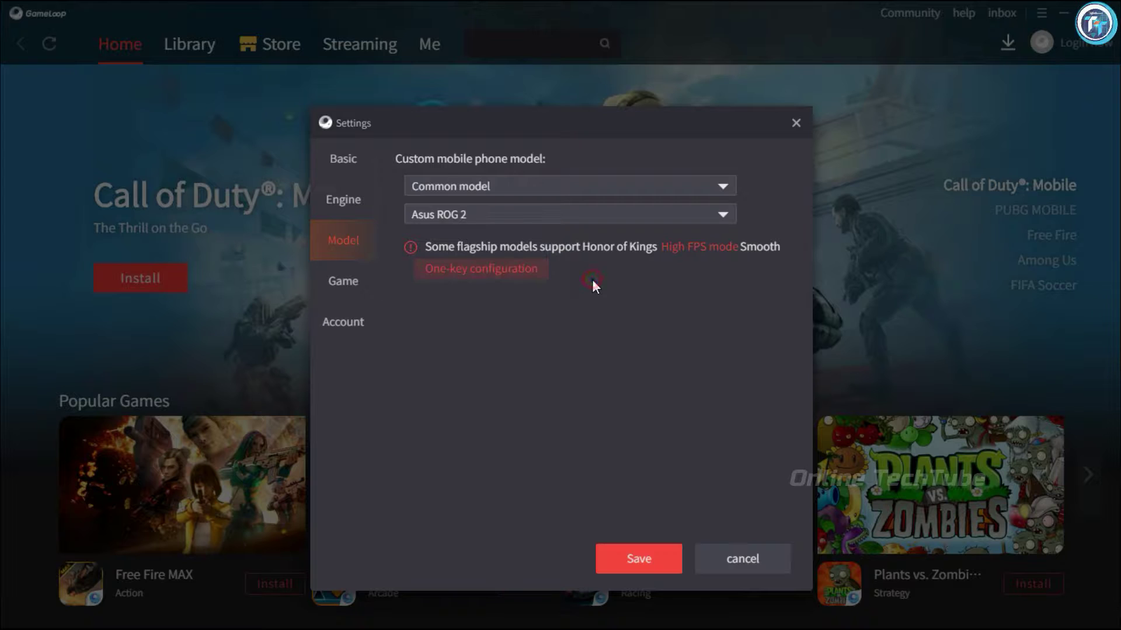
- Set PUBG MOBILE to HD 1080P definition and 90 FPS, and save the emulator settings
click(349, 279)
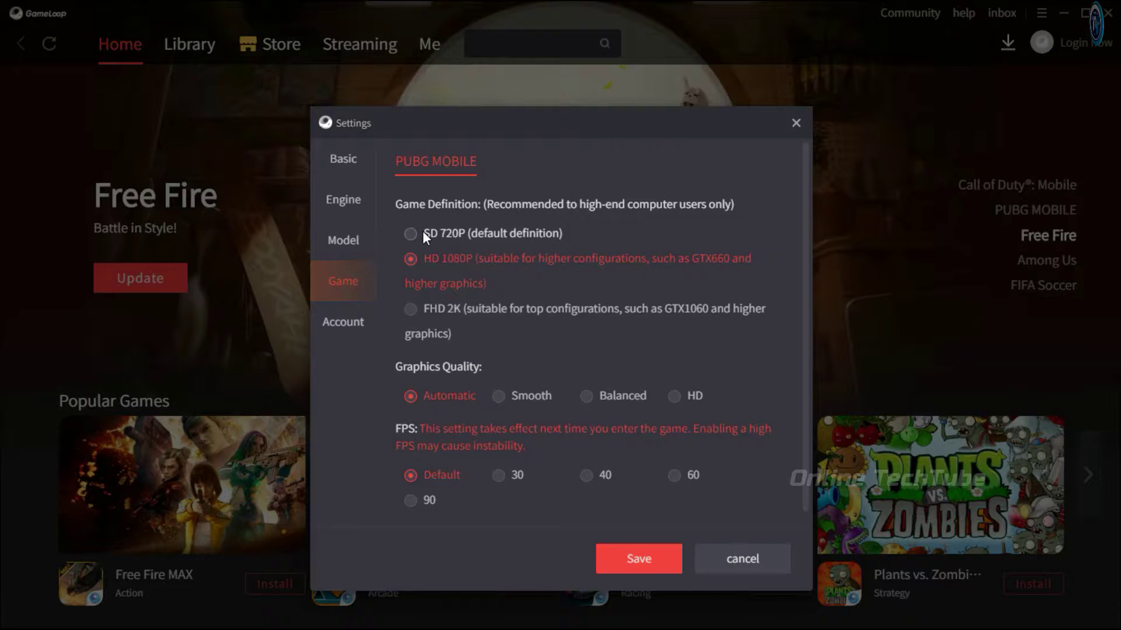
click(423, 233)
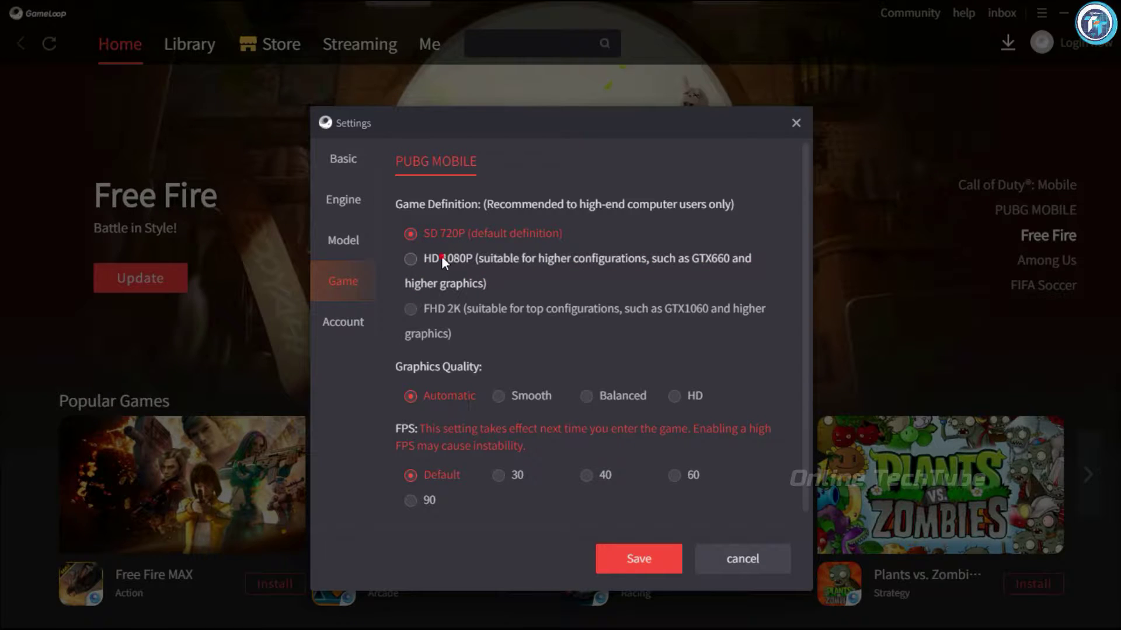
click(441, 258)
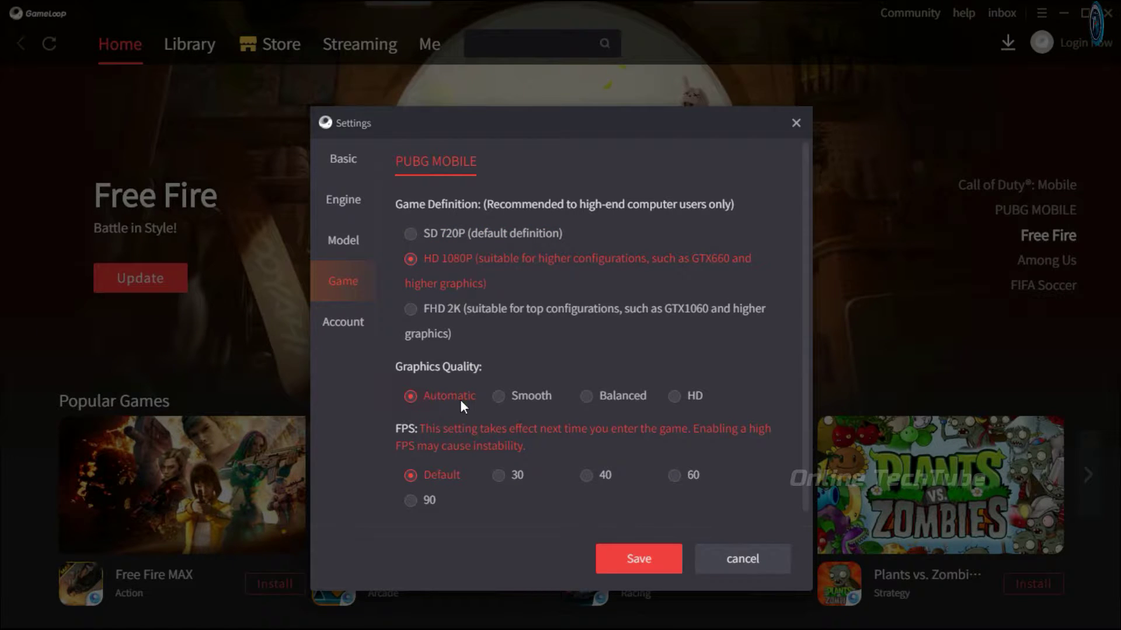
scroll(426, 408, down, 1)
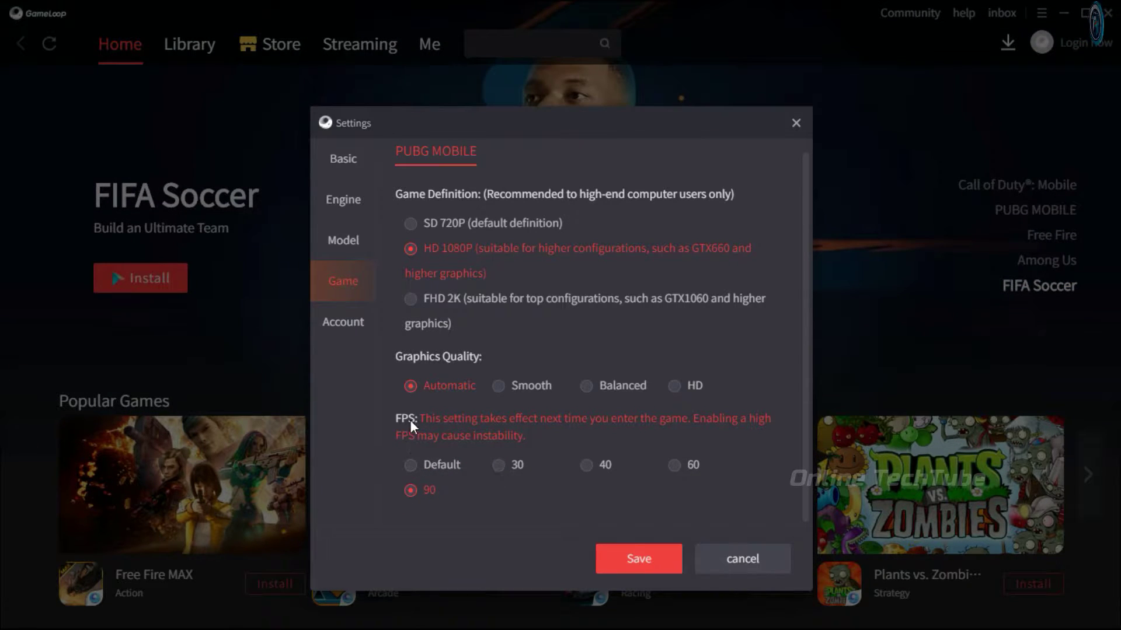
click(630, 558)
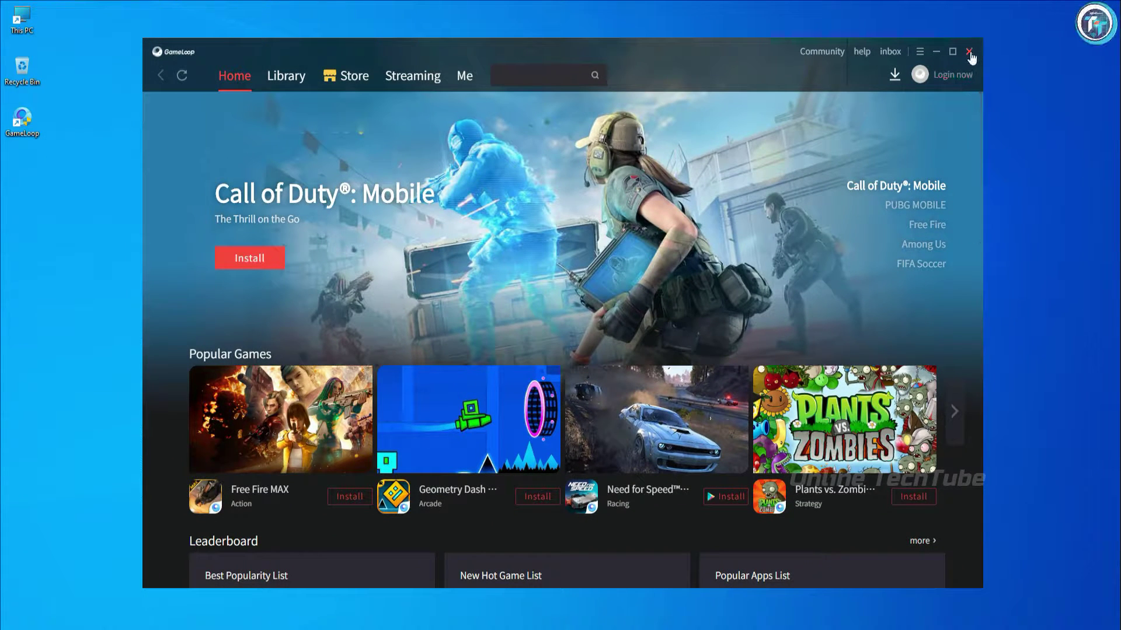
- Close GameLoop and check the hidden system tray icons for background apps
click(969, 52)
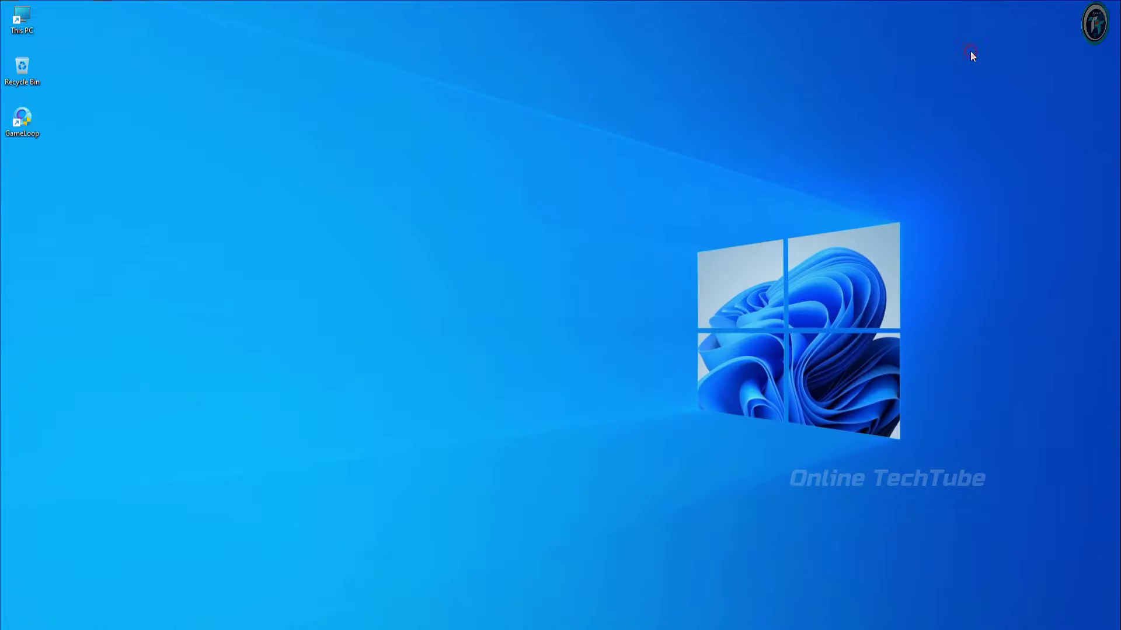
click(970, 628)
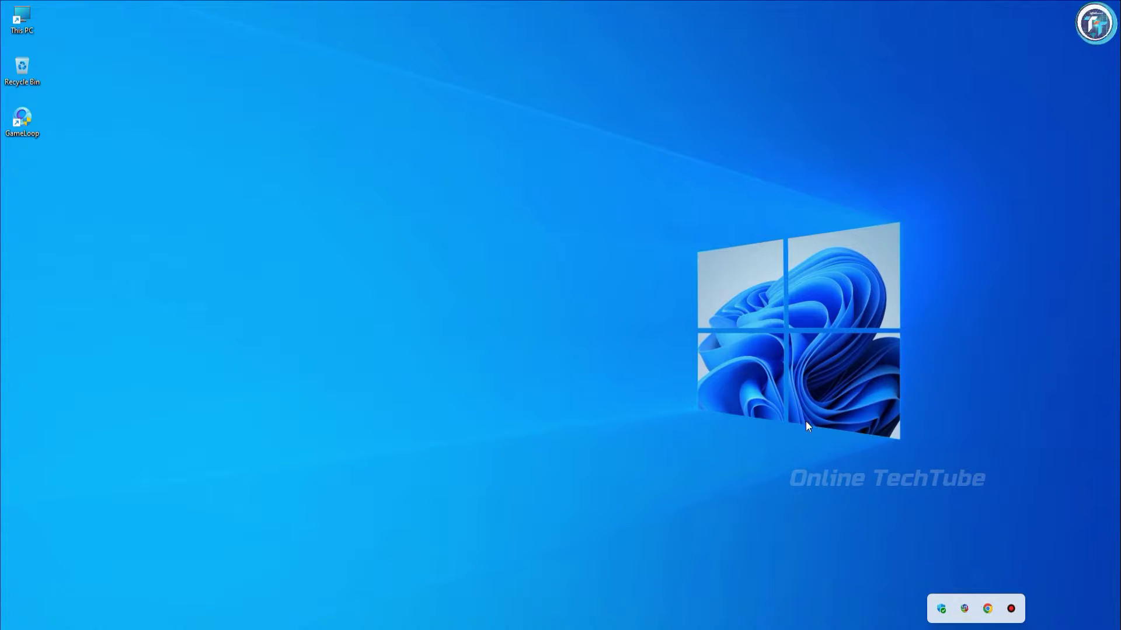
click(656, 352)
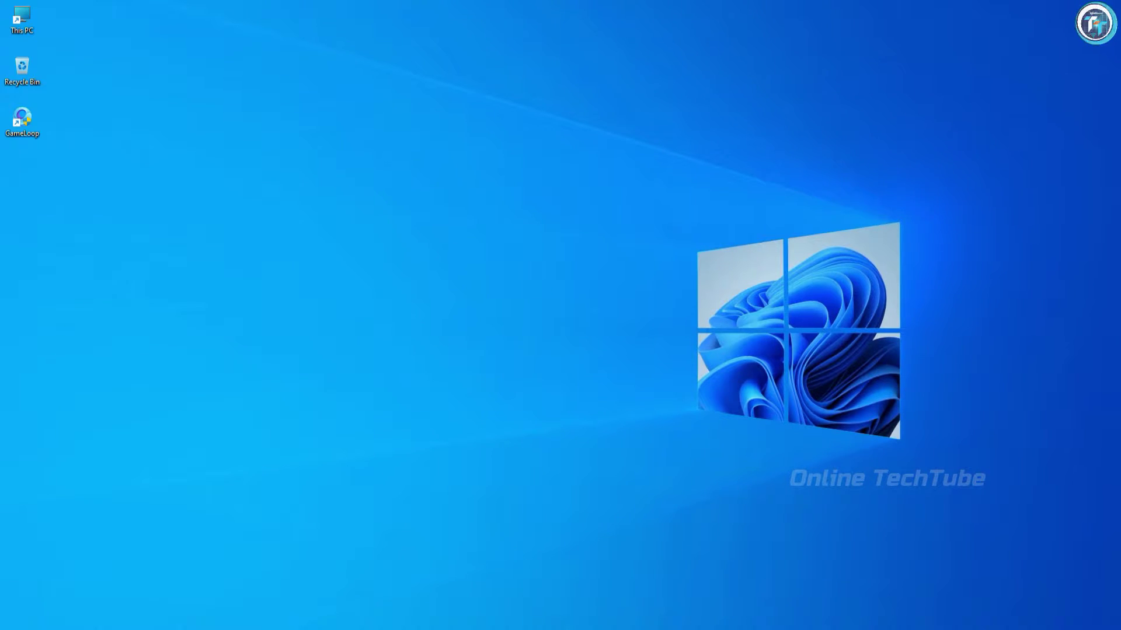
- Search Windows for "Graphics Settings" and open the Graphics settings page
key(super+s)
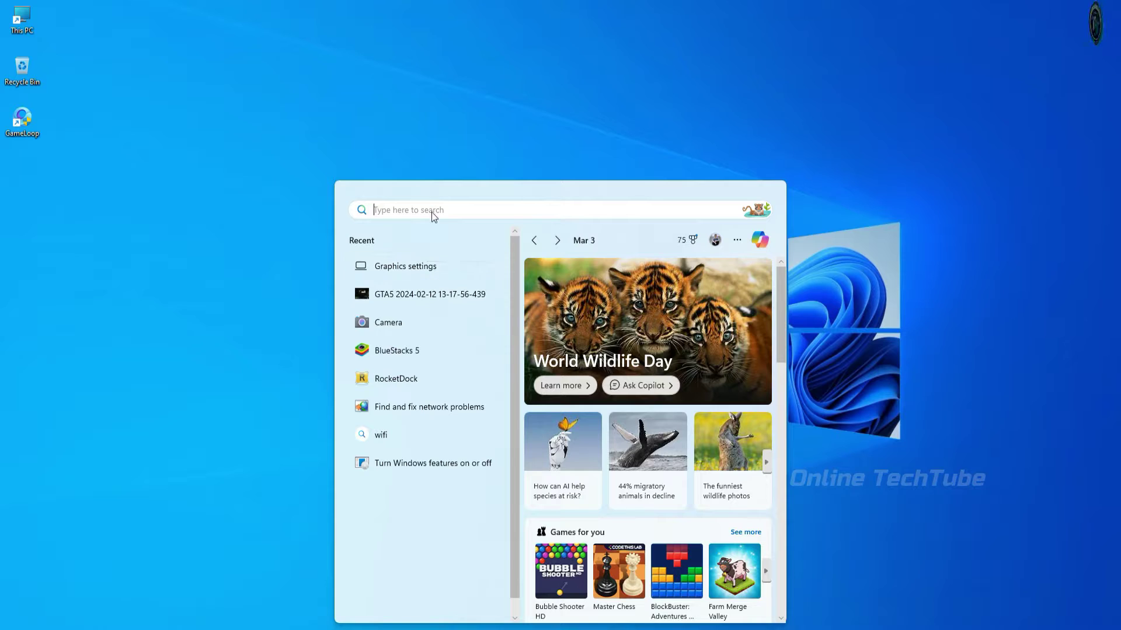
text(Graphics Setting)
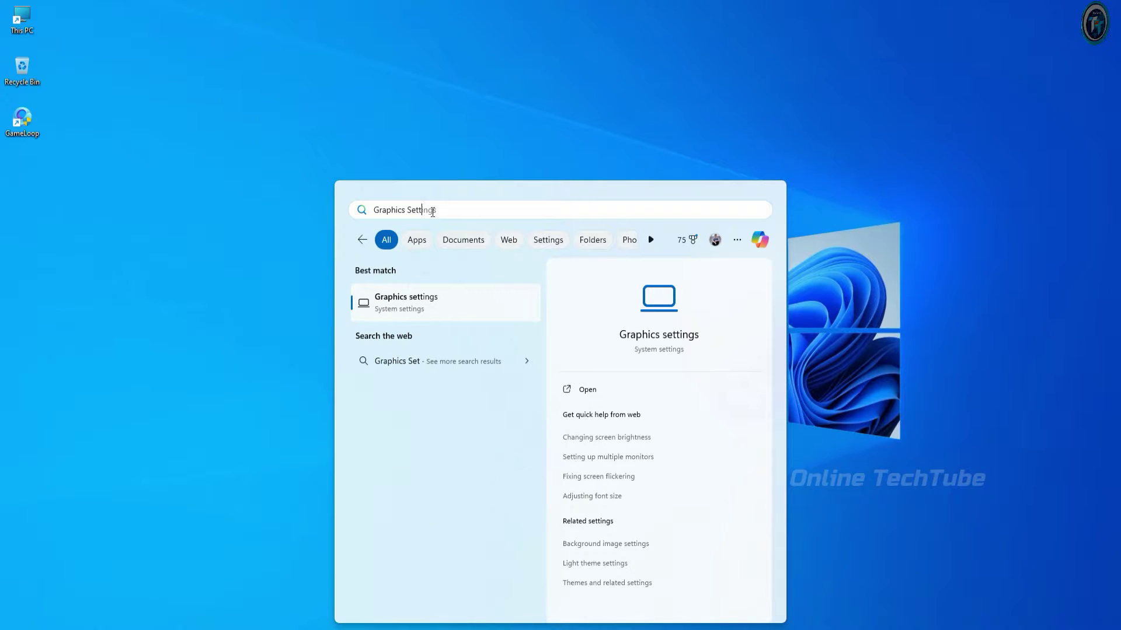
text(s)
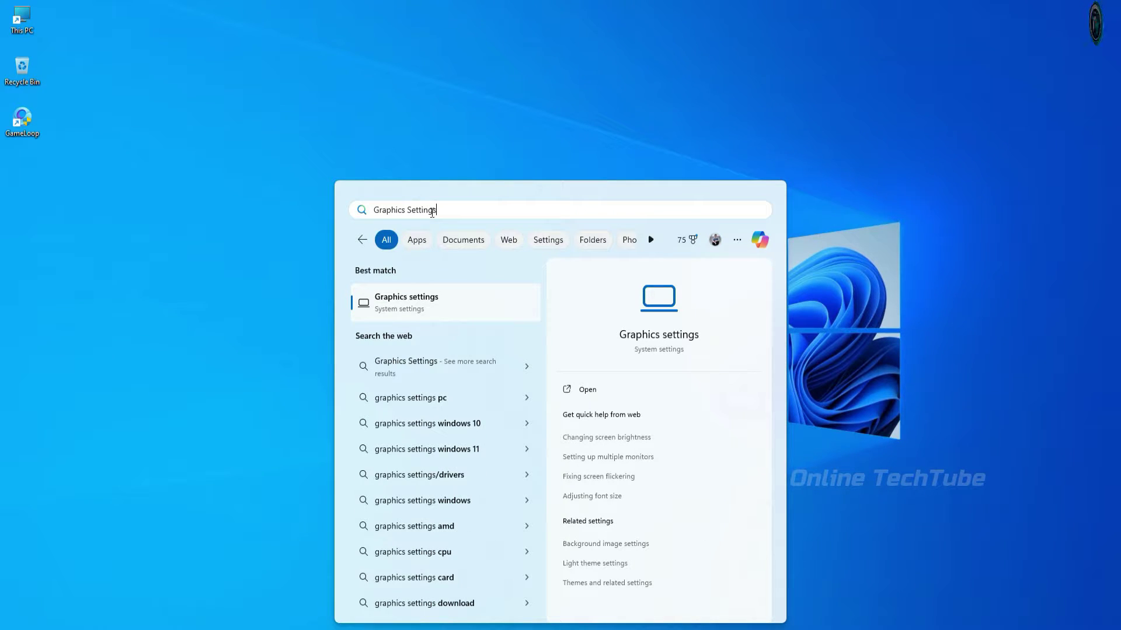
click(429, 301)
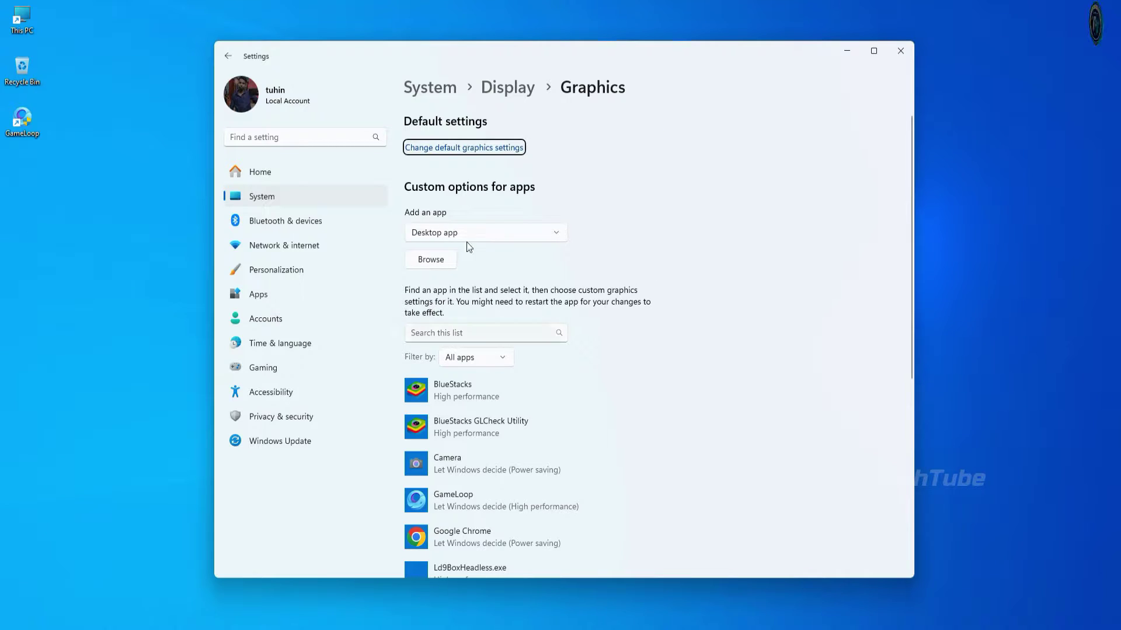
- Add GameLoop from the Desktop folder as a desktop app in the custom graphics options
scroll(572, 252, down, 3)
click(484, 295)
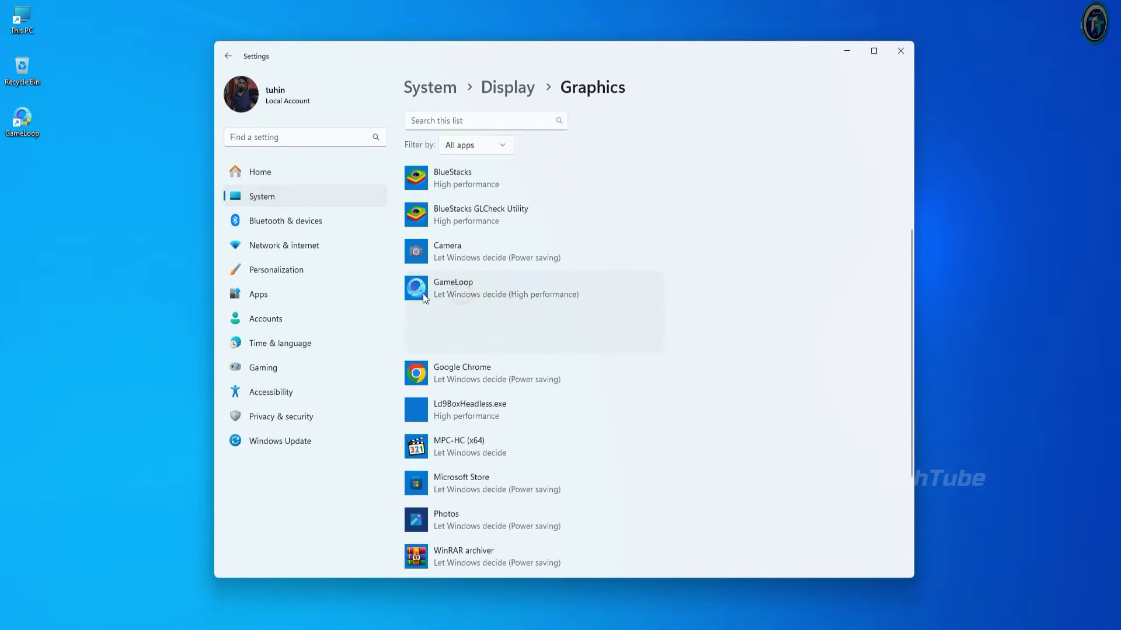
scroll(473, 296, up, 3)
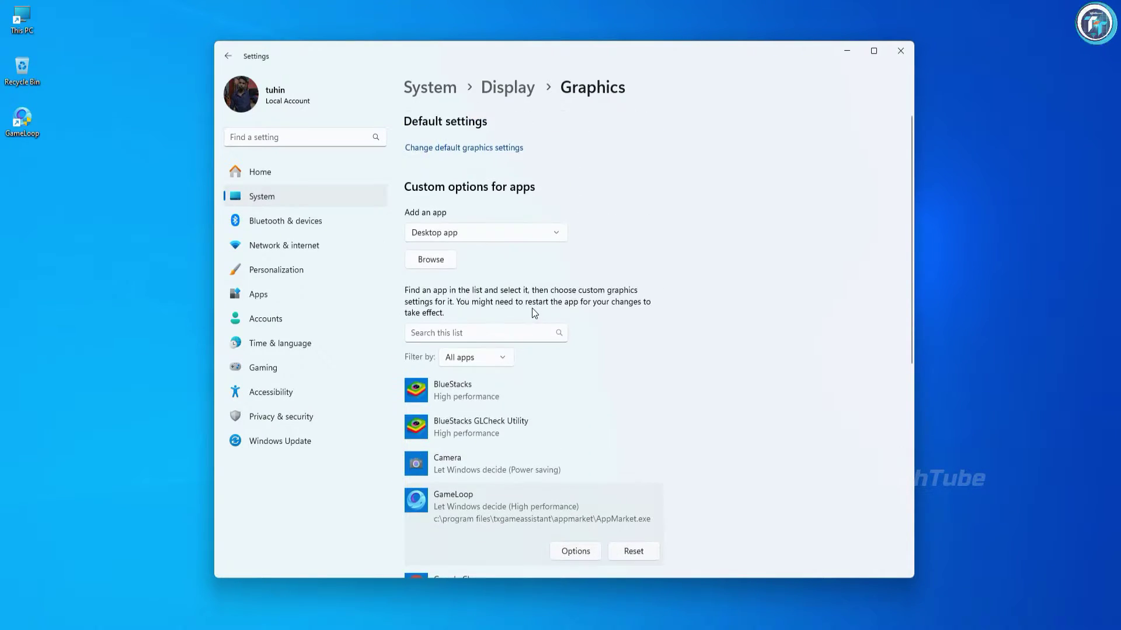
click(439, 267)
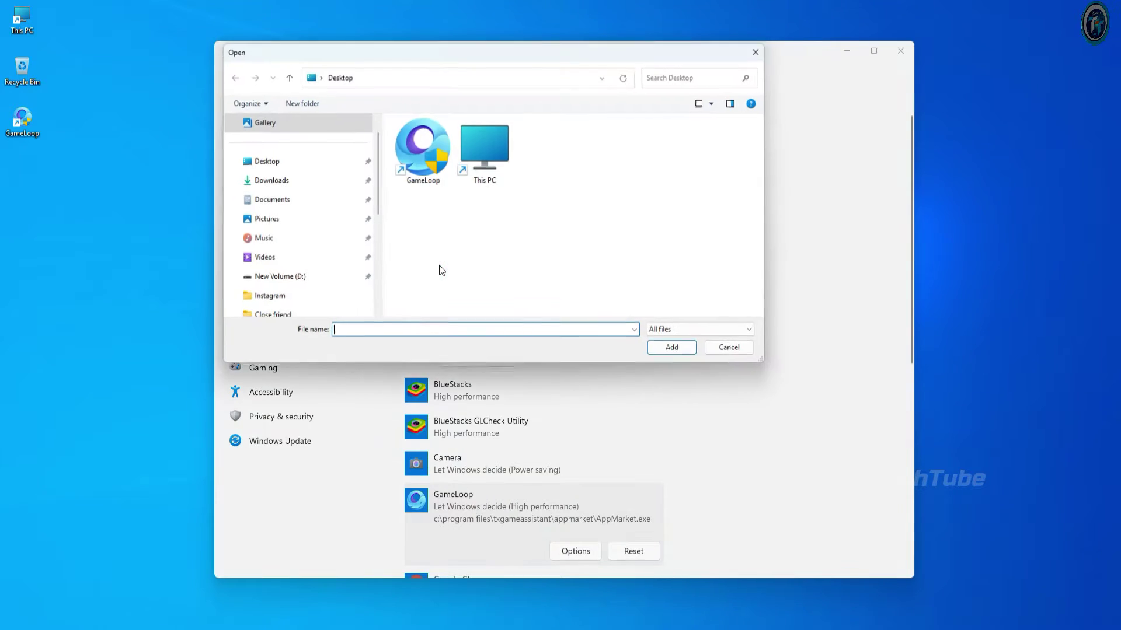
click(265, 163)
click(412, 154)
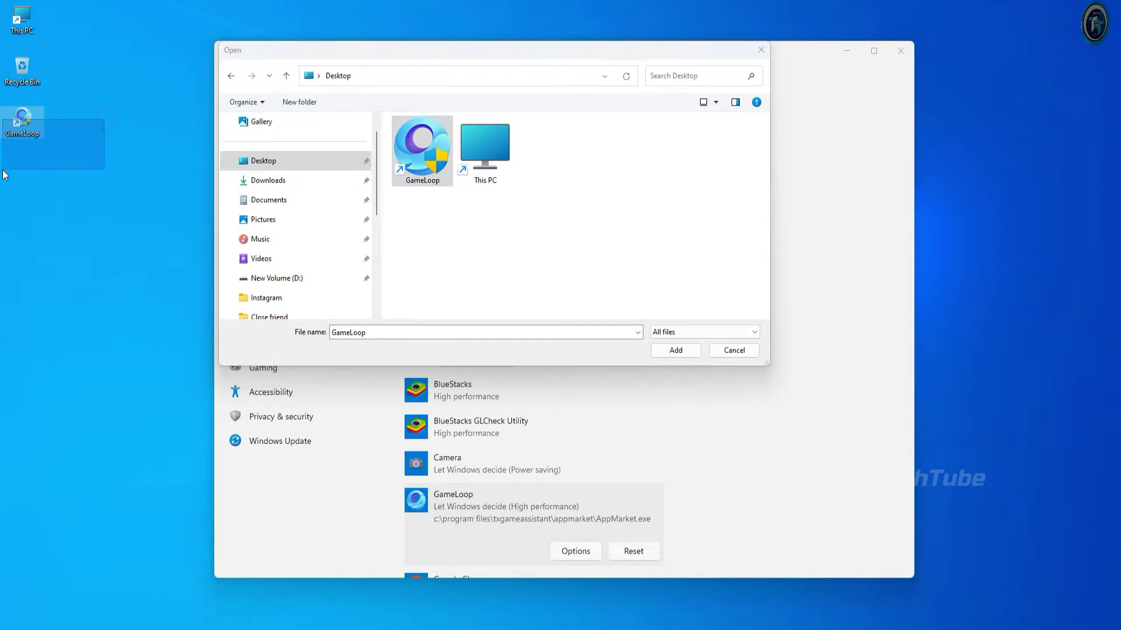
click(679, 348)
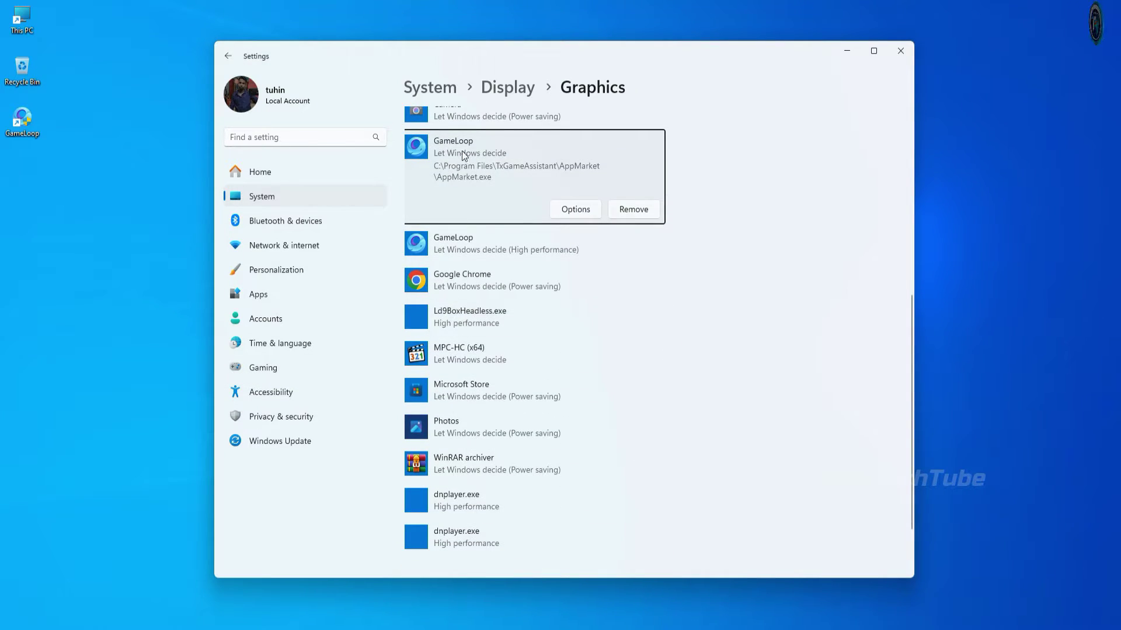
- Set the graphics preference of the newly added GameLoop entry to High performance, save it, and close Settings
click(573, 209)
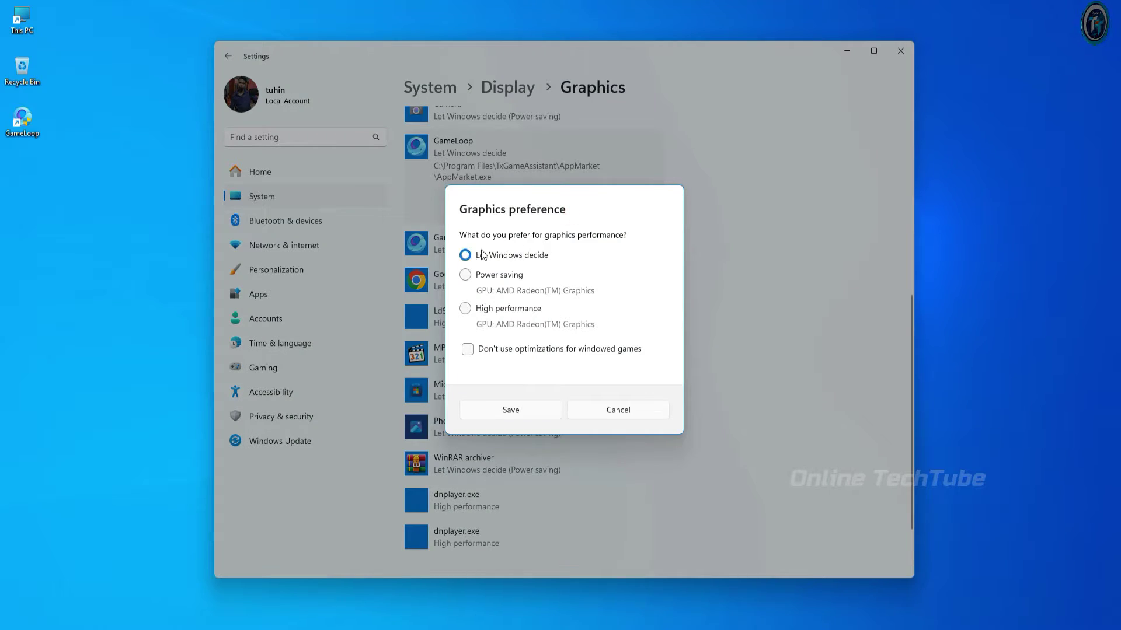
click(477, 310)
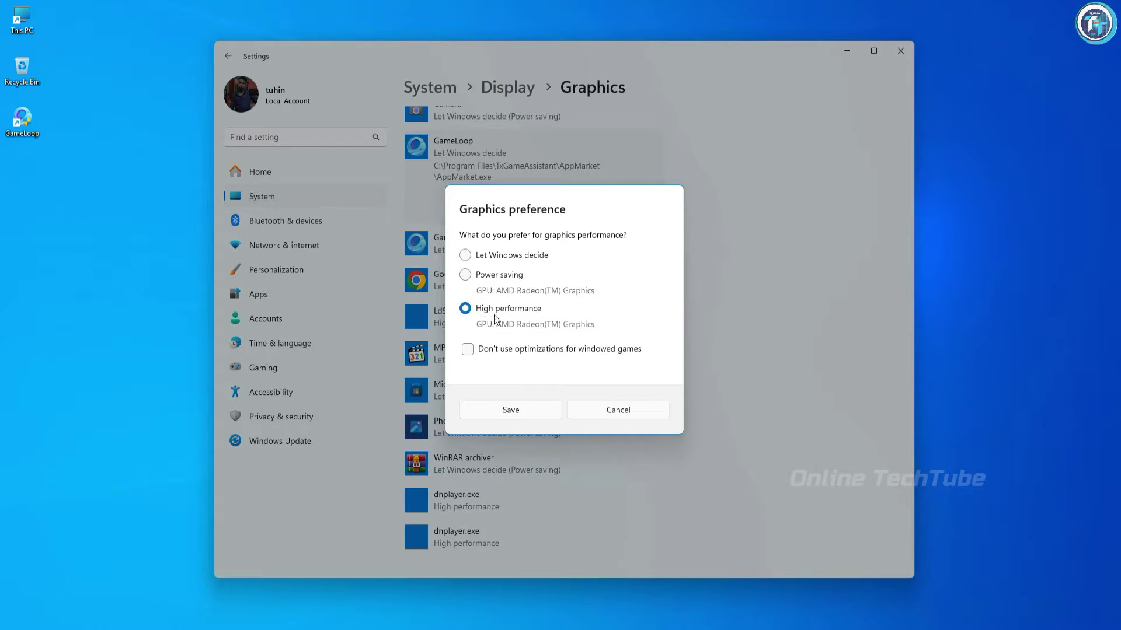
click(510, 408)
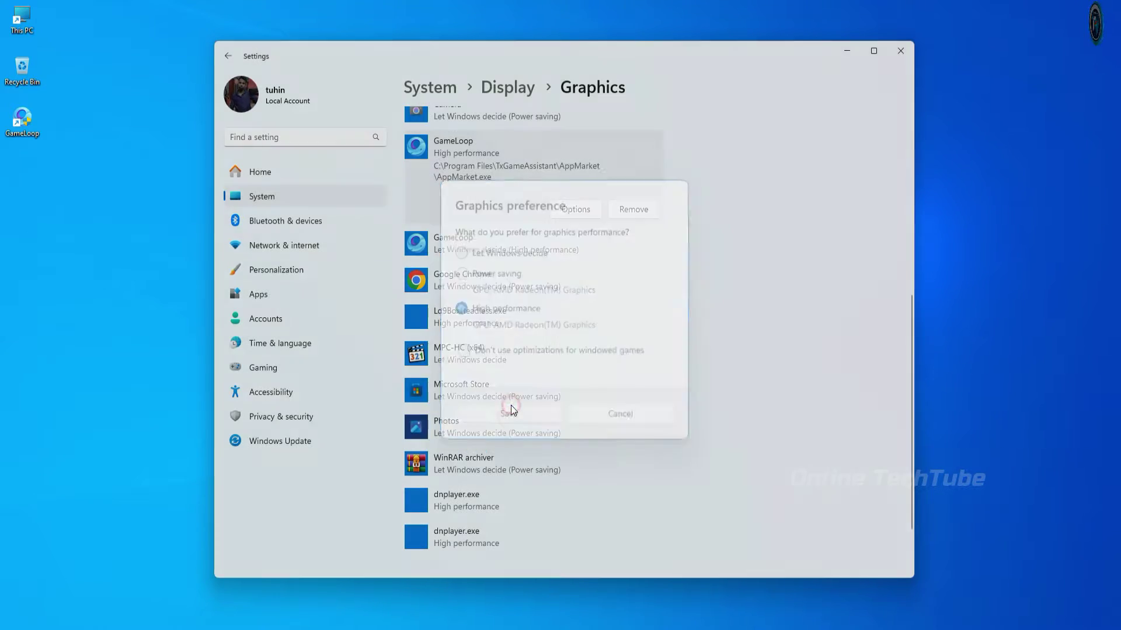
click(900, 57)
click(628, 254)
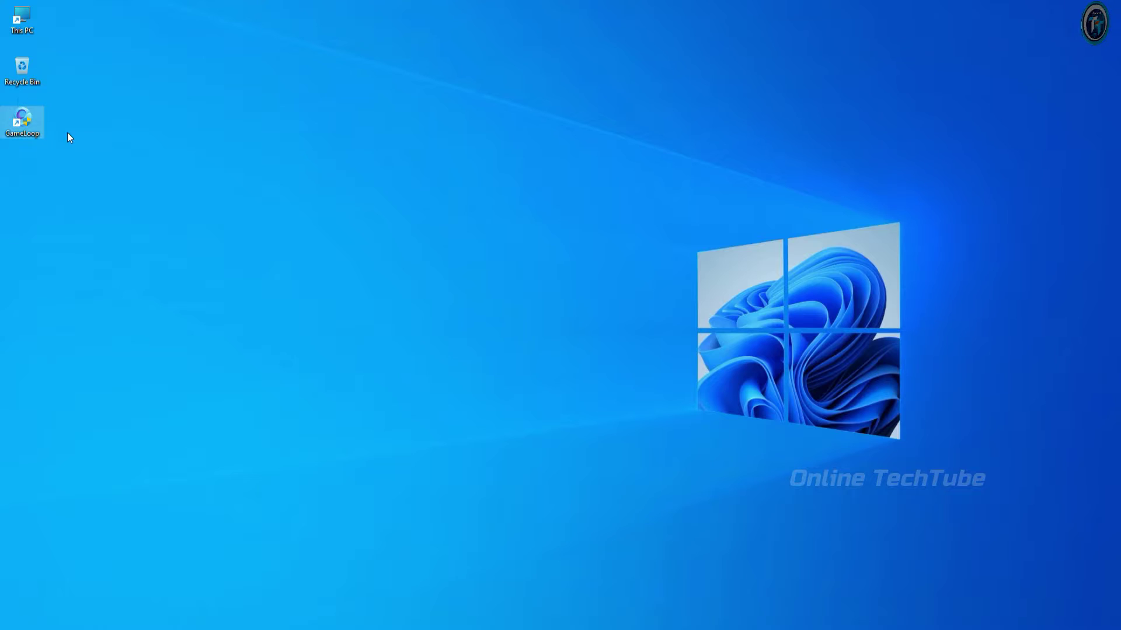
- Open the properties of the GameLoop desktop shortcut and enable running the program as an administrator in its compatibility settings
double_click(37, 133)
right_click(38, 133)
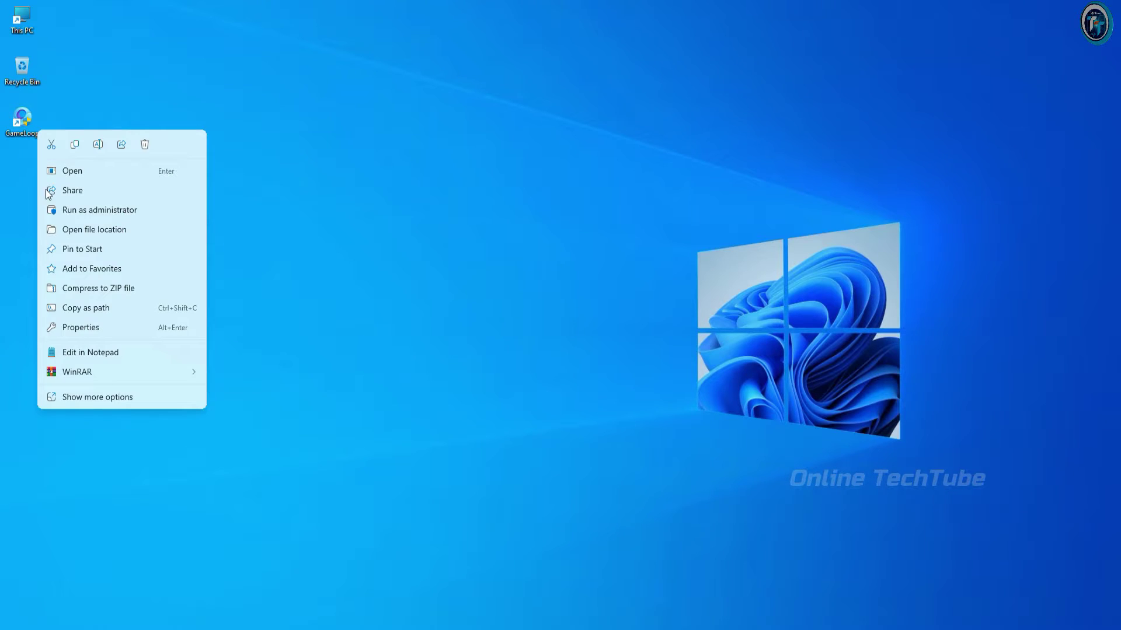
click(69, 326)
drag(121, 142, 172, 75)
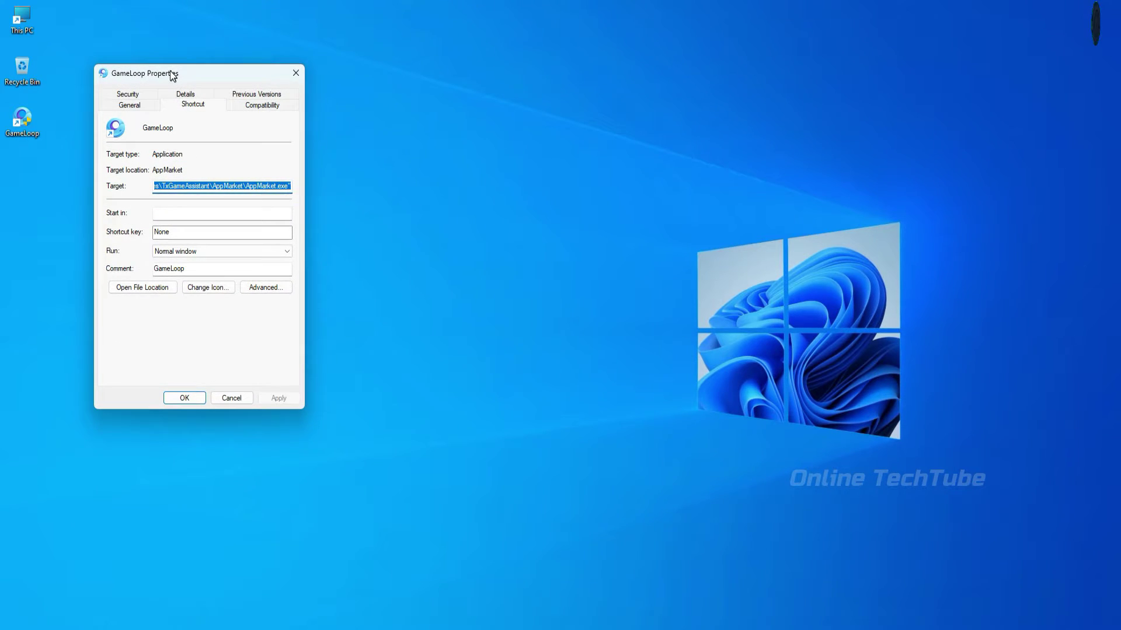
click(253, 106)
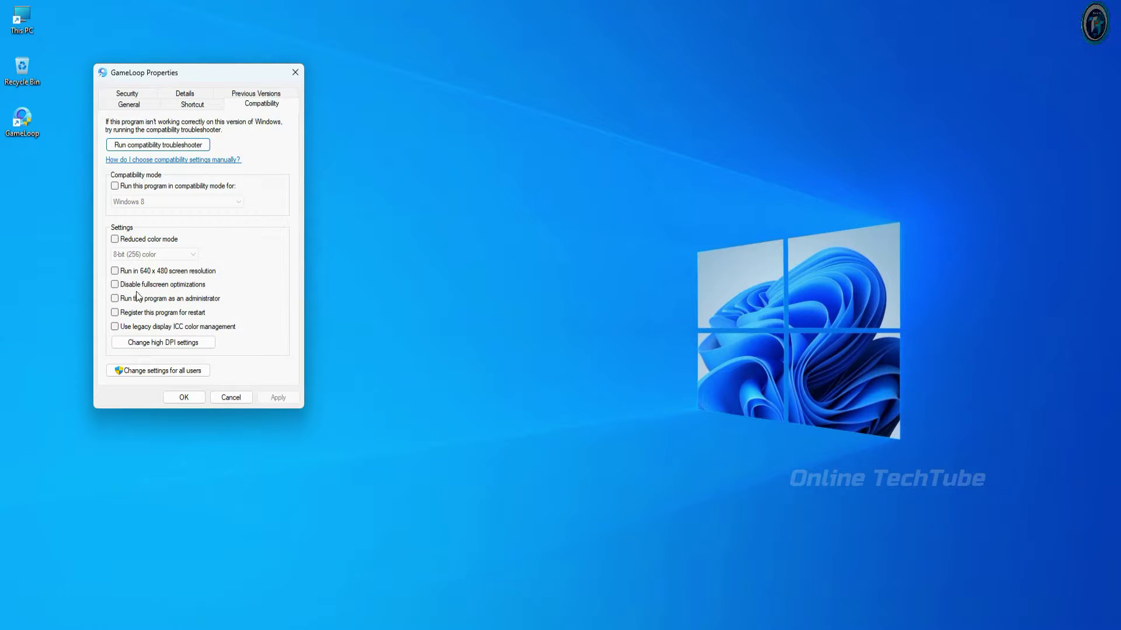
click(115, 299)
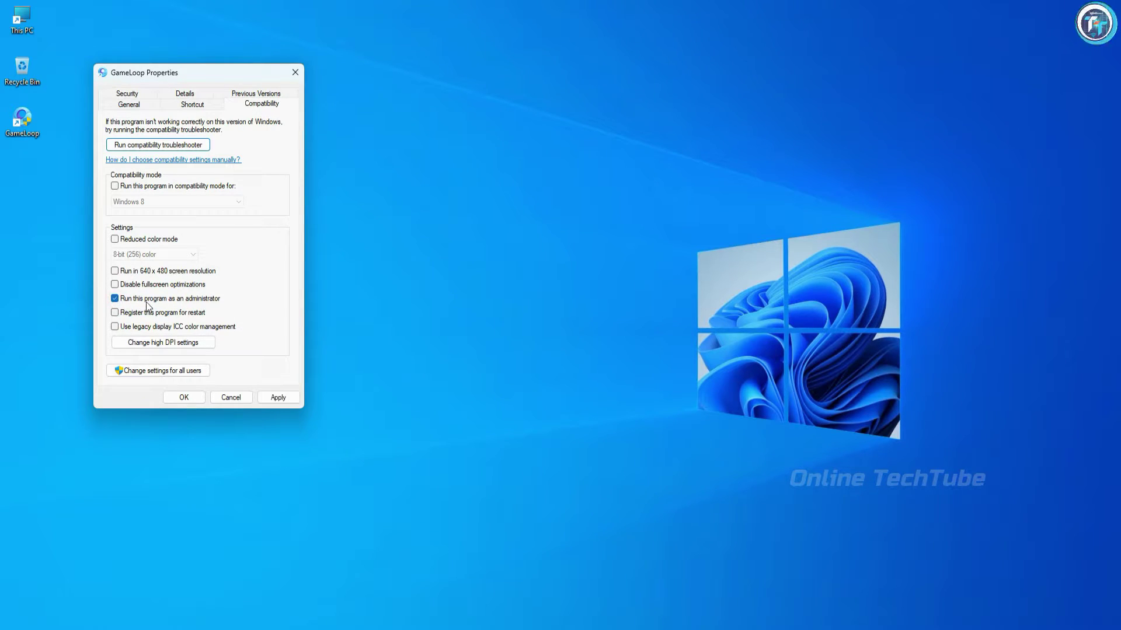
- Enable the high DPI scaling behavior override for GameLoop and apply the shortcut's property changes
click(164, 343)
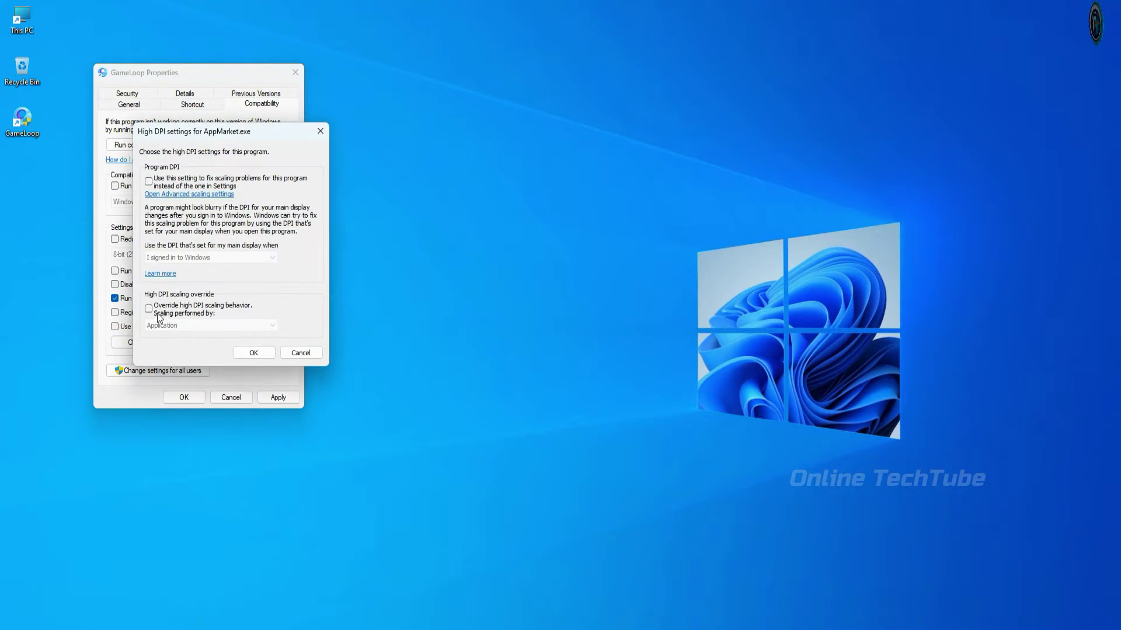
click(153, 311)
click(182, 325)
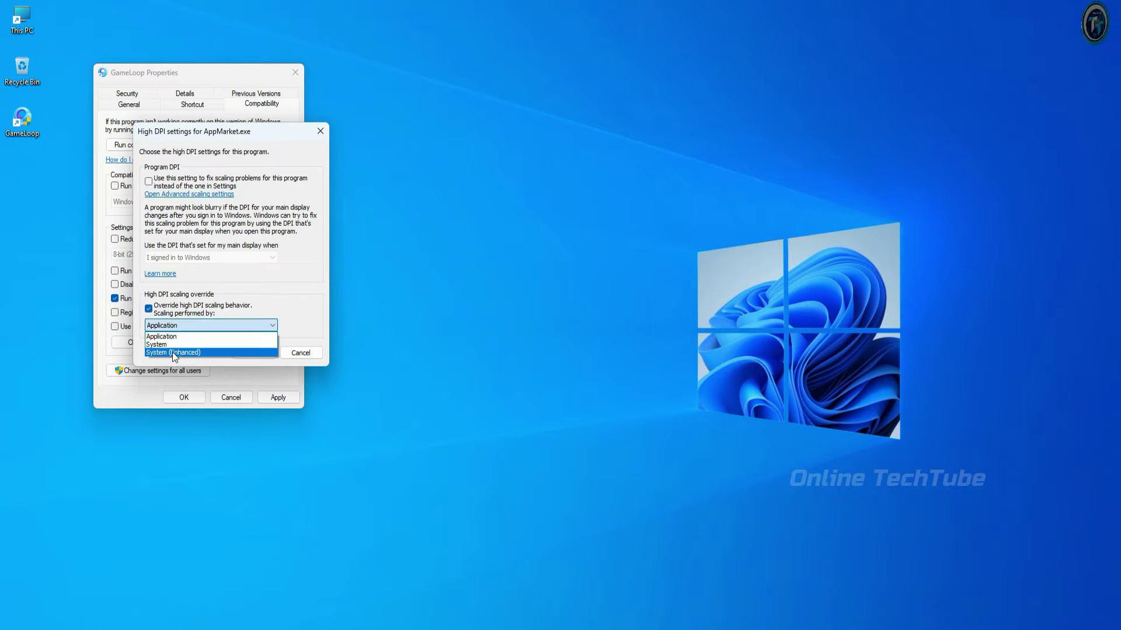
click(210, 326)
click(254, 353)
click(278, 398)
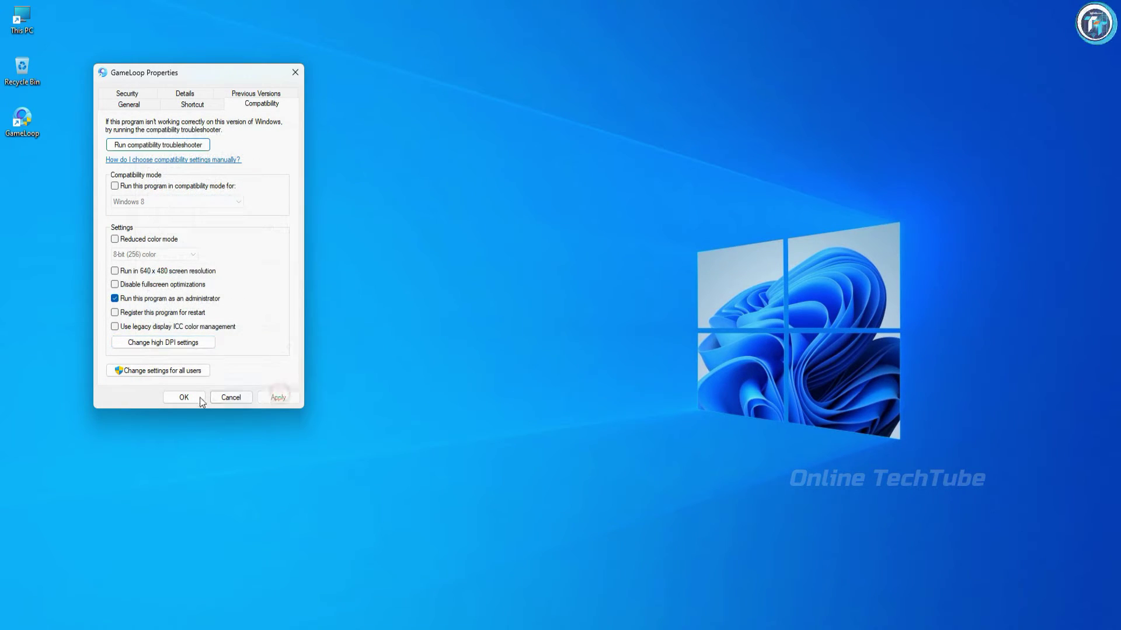
click(194, 398)
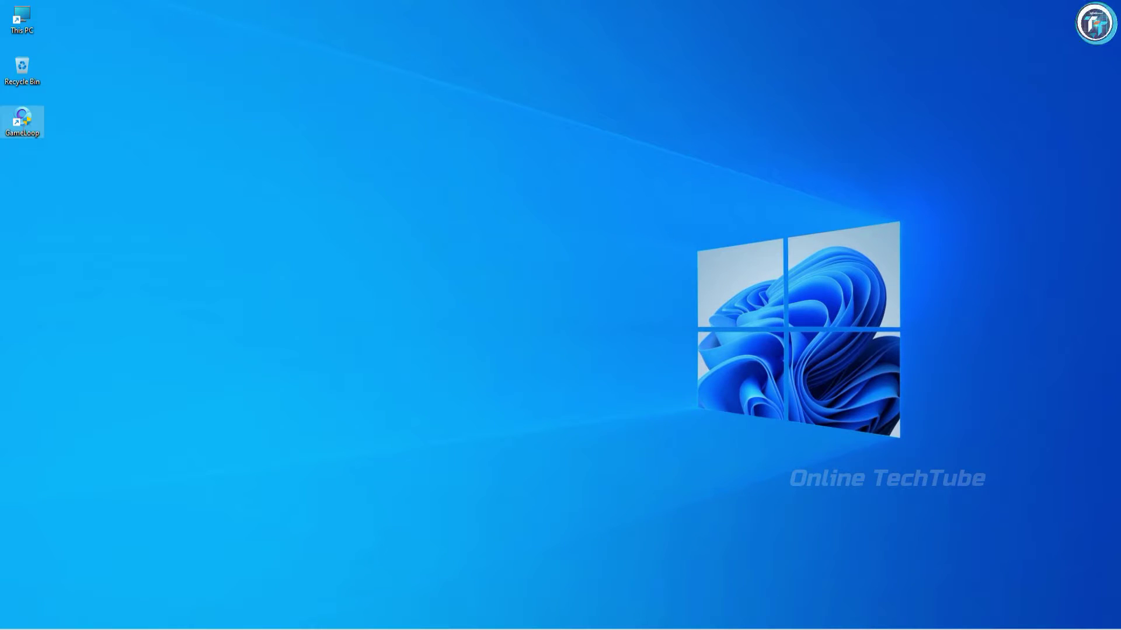
- Launch GameLoop from the desktop and open the PUBG MOBILE page from the Best Popularity List
double_click(22, 121)
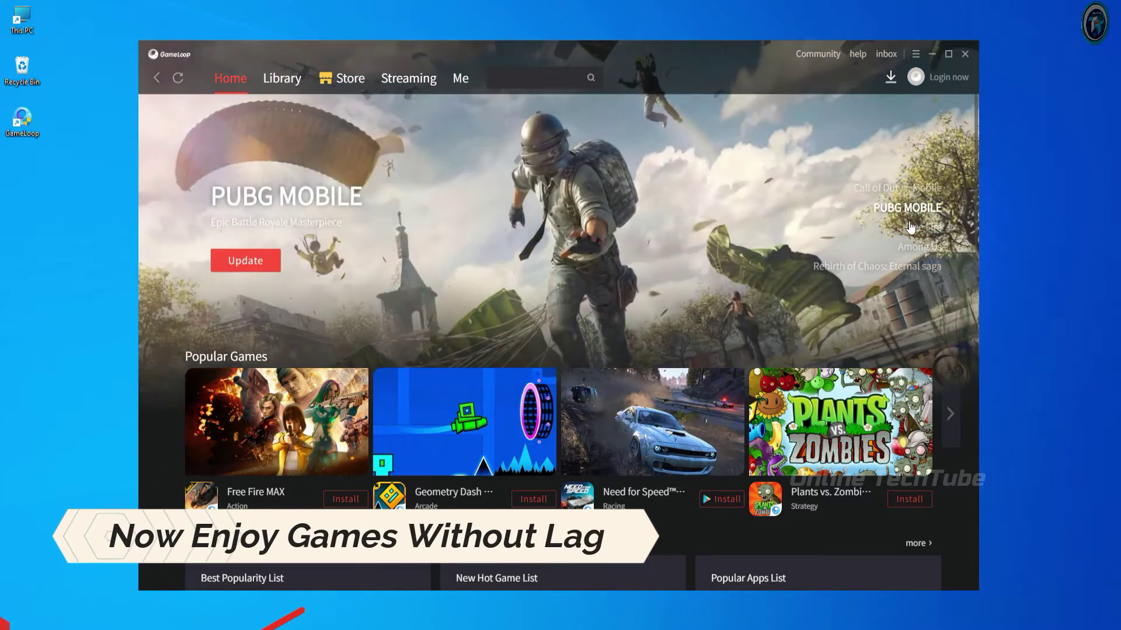
scroll(520, 320, down, 3)
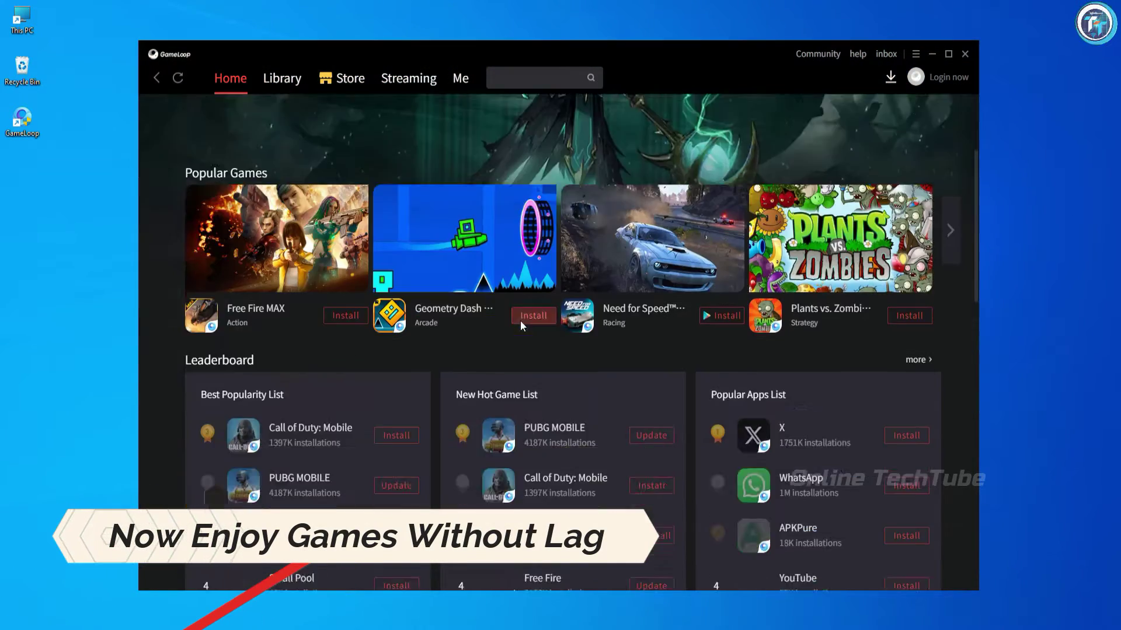
scroll(520, 321, down, 10)
scroll(520, 320, up, 10)
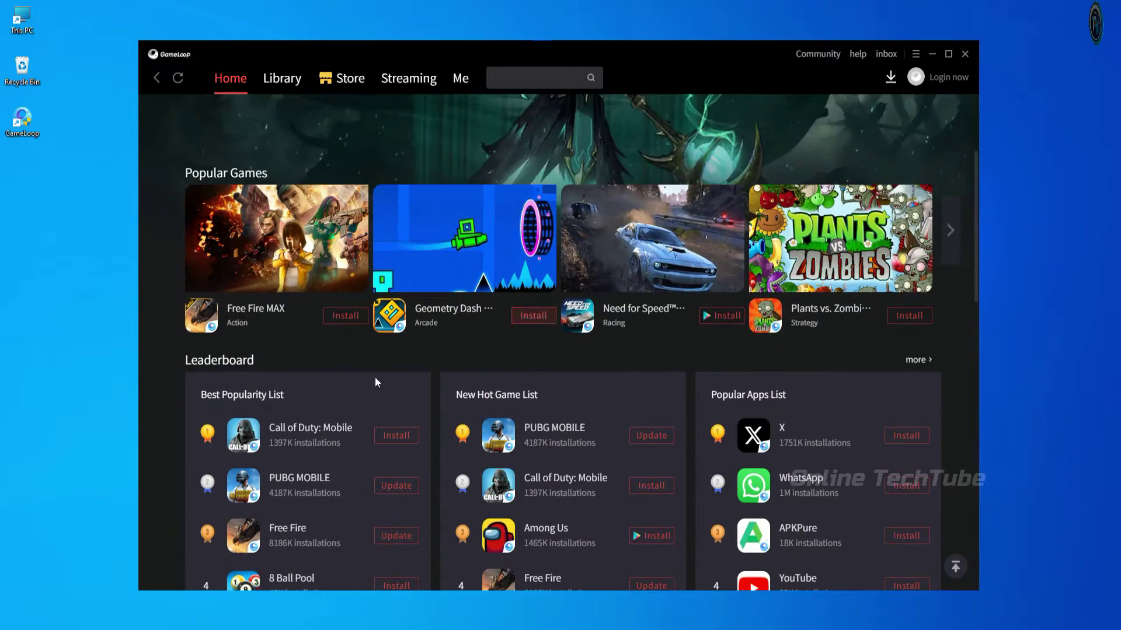
click(304, 479)
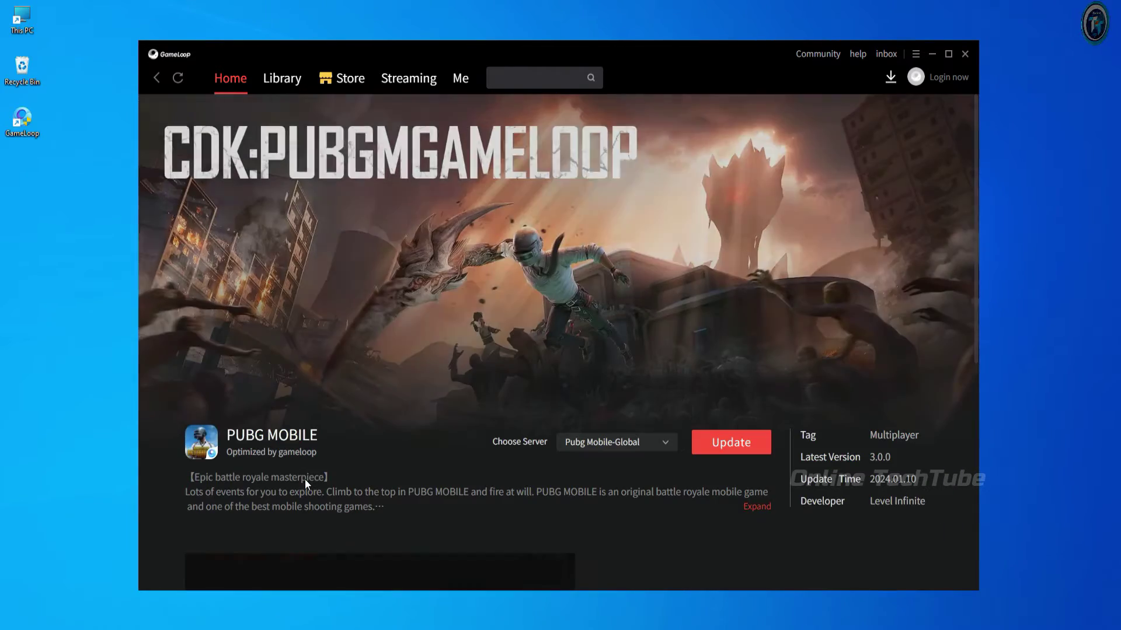
scroll(605, 318, down, 6)
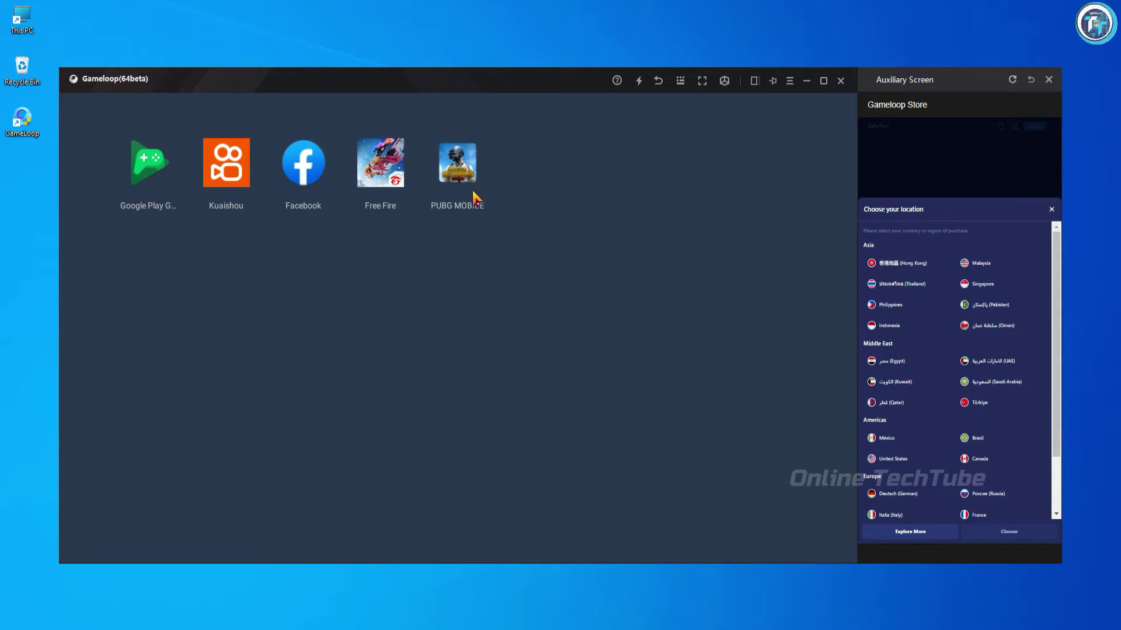
- Start PUBG MOBILE in the emulator, close the auxiliary and controller side panels, and enlarge and reposition the emulator window
click(467, 164)
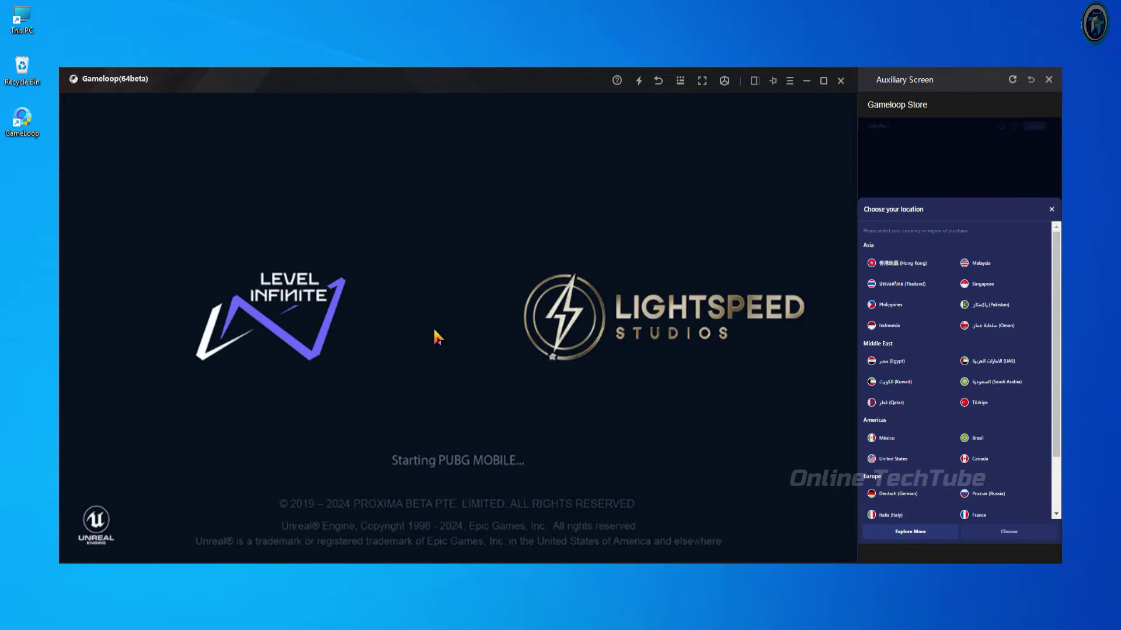
click(1049, 80)
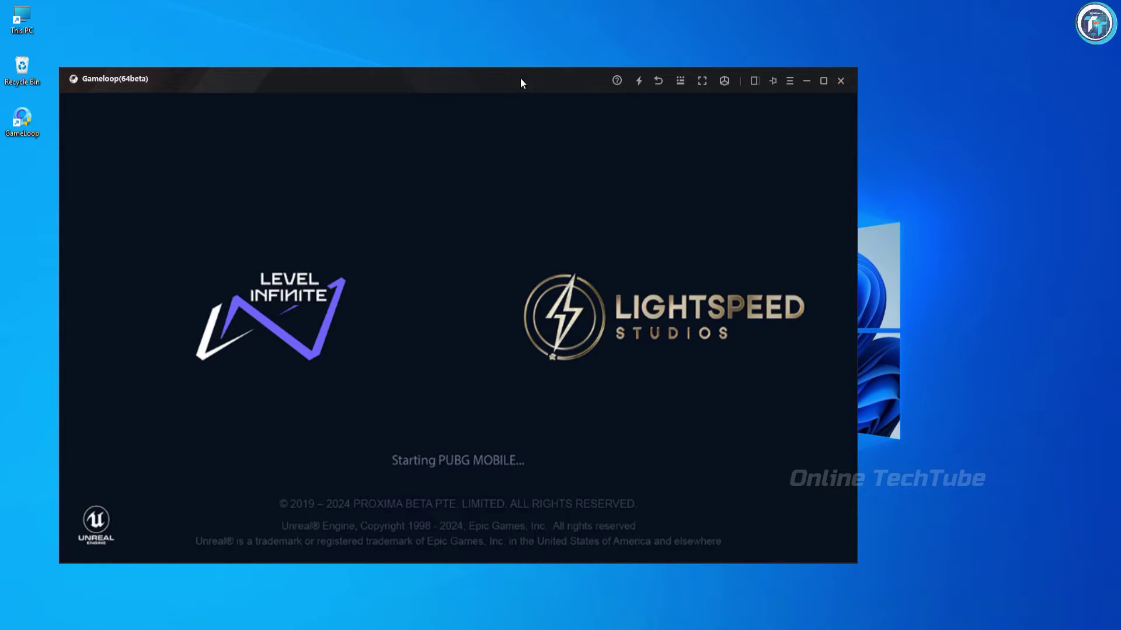
drag(520, 80, 556, 58)
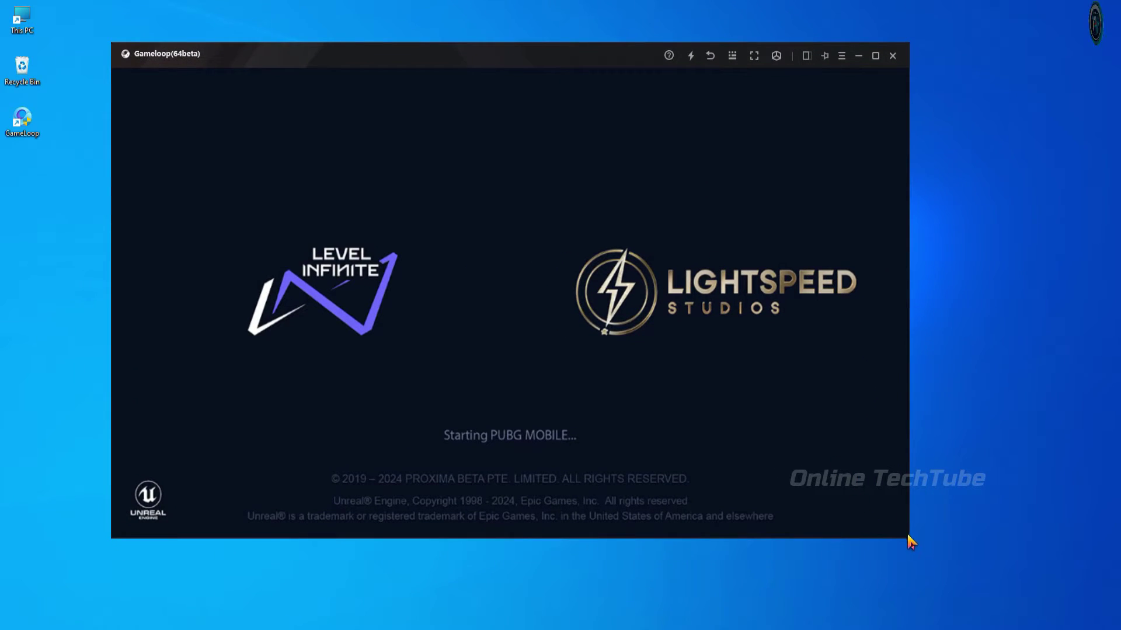
drag(910, 537, 1003, 586)
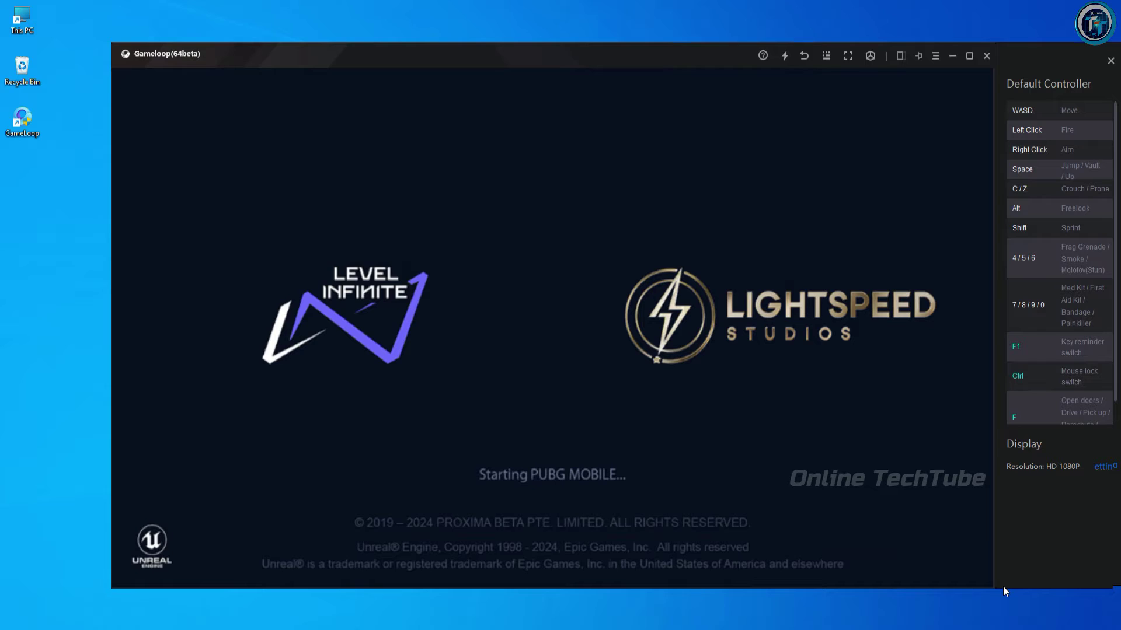
click(1109, 61)
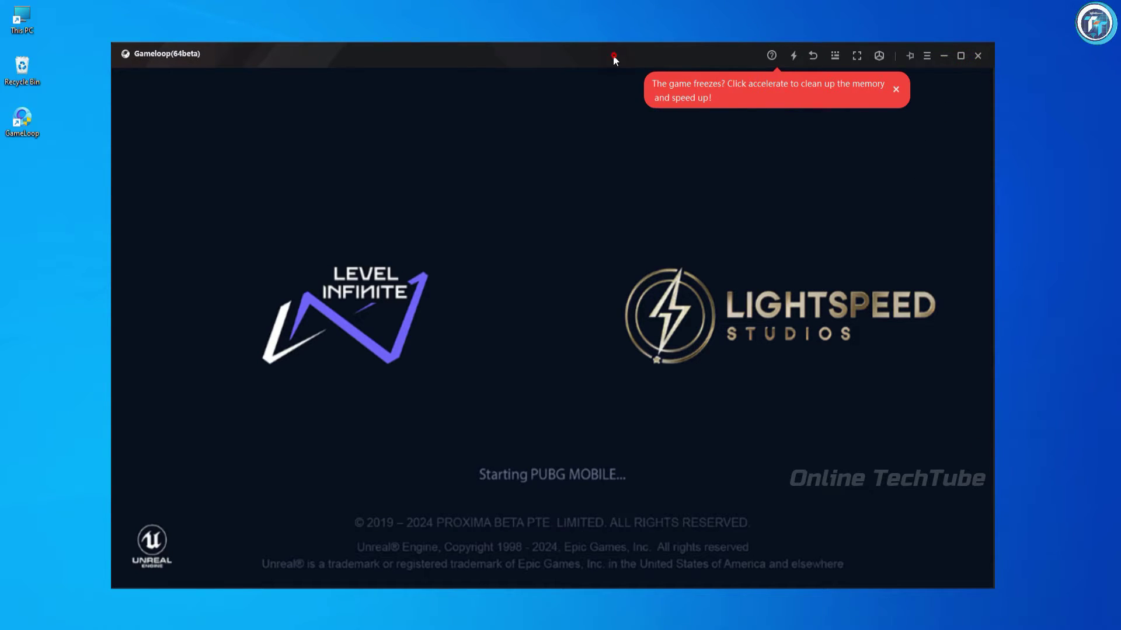
drag(612, 55, 614, 47)
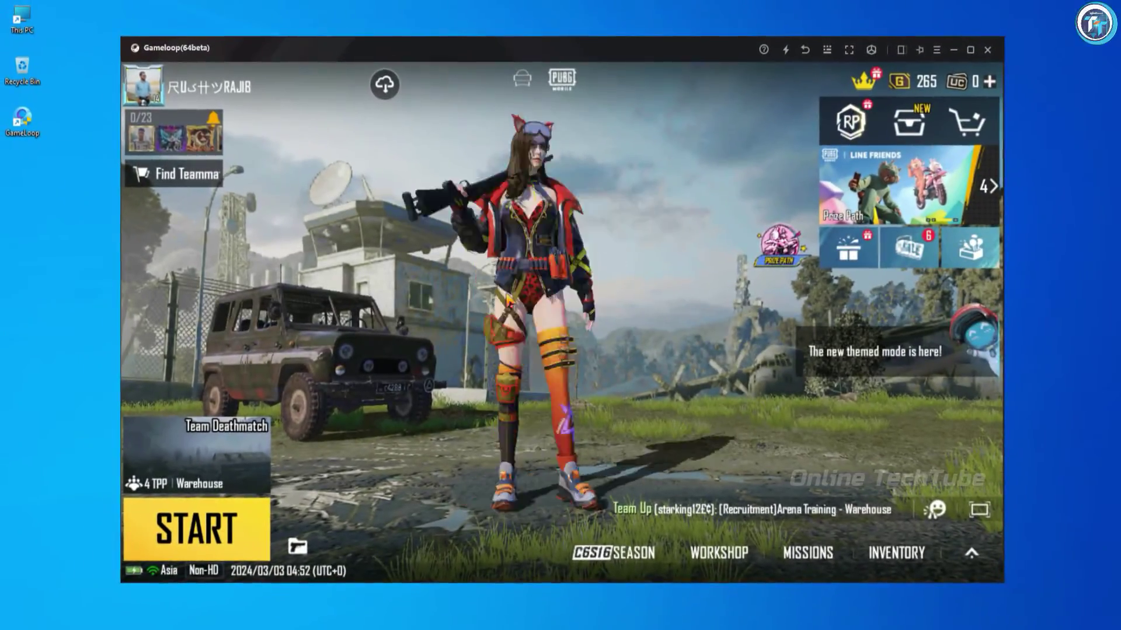
- Play the first Character emote in the PUBG MOBILE lobby
click(933, 509)
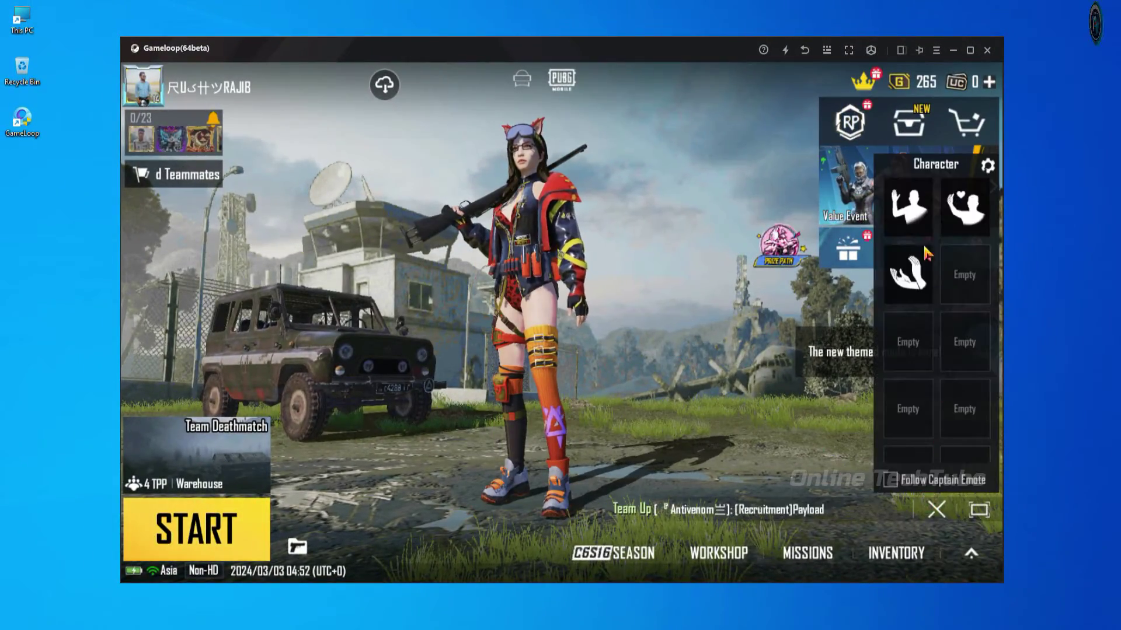
click(905, 200)
- Set the in-game combat graphics to Smooth with a 90 fps frame rate and apply the adjustment
click(970, 553)
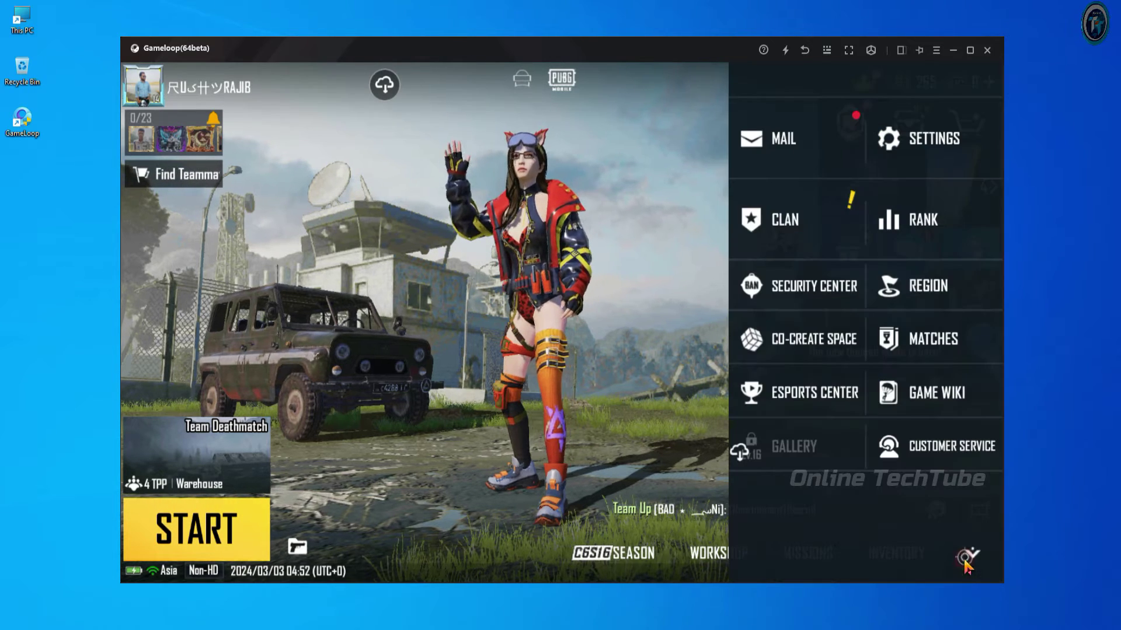
click(919, 141)
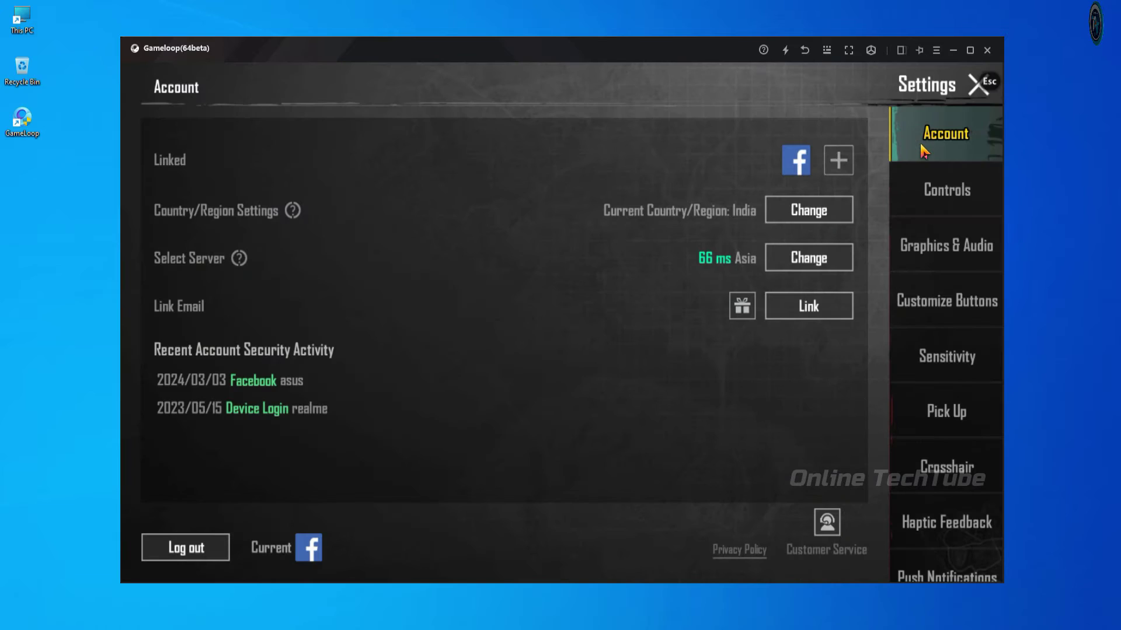
click(930, 192)
click(932, 246)
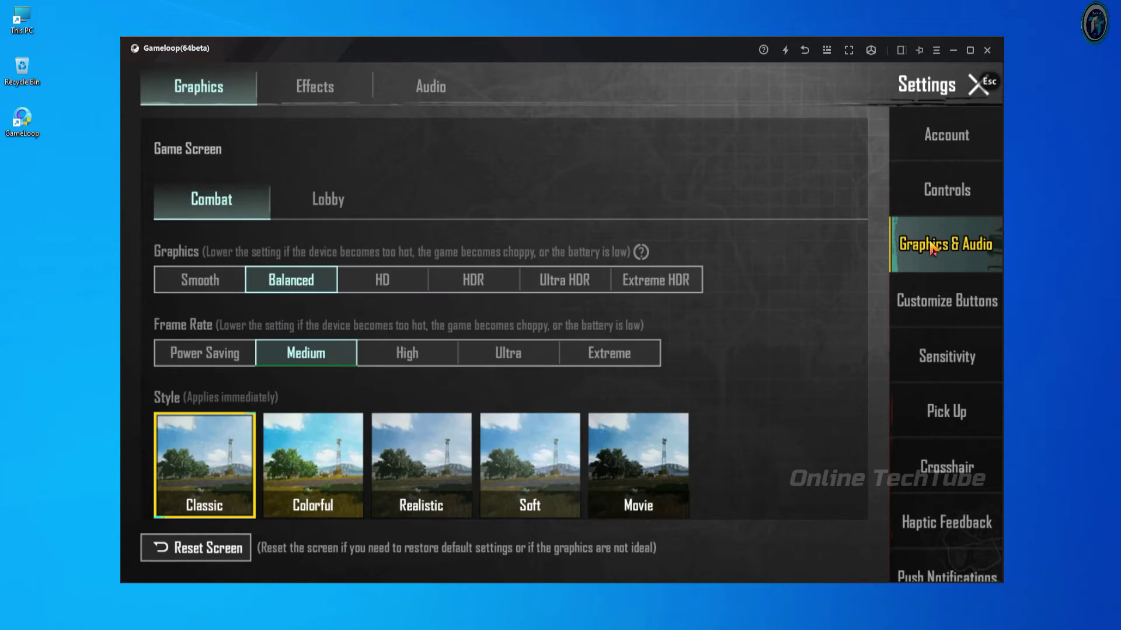
click(224, 202)
click(213, 284)
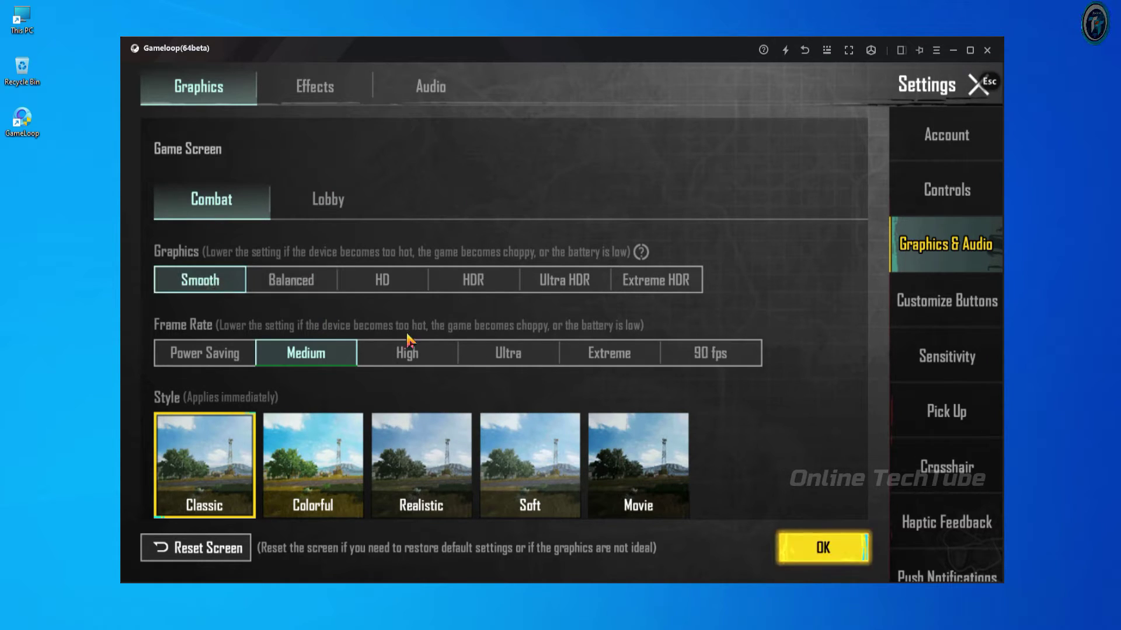
click(691, 353)
click(623, 429)
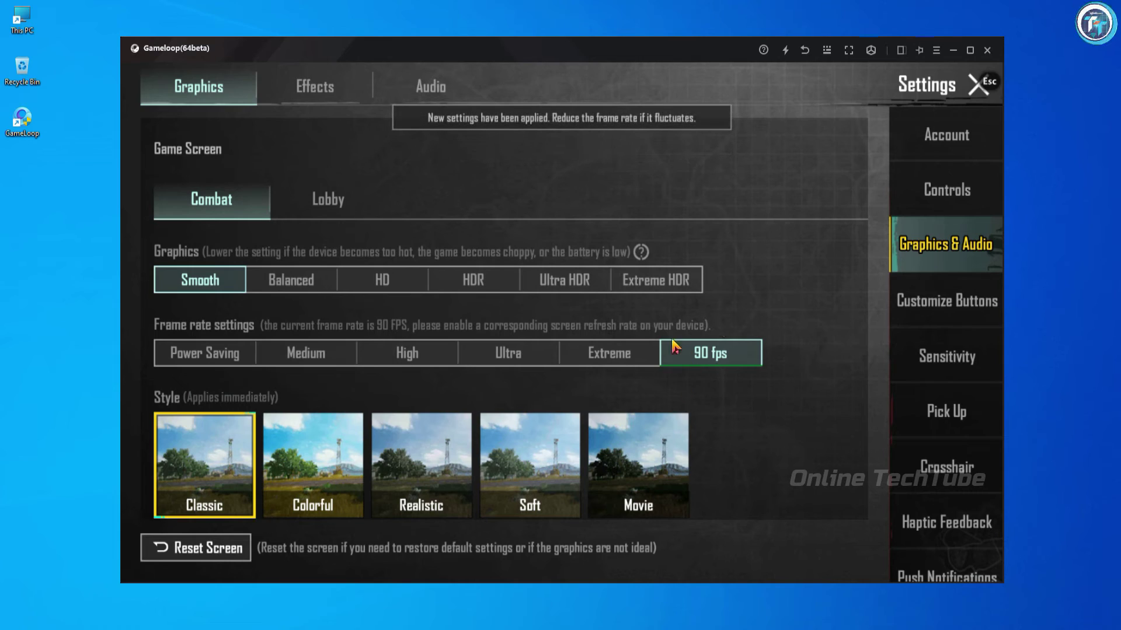
scroll(703, 350, down, 5)
scroll(703, 350, up, 5)
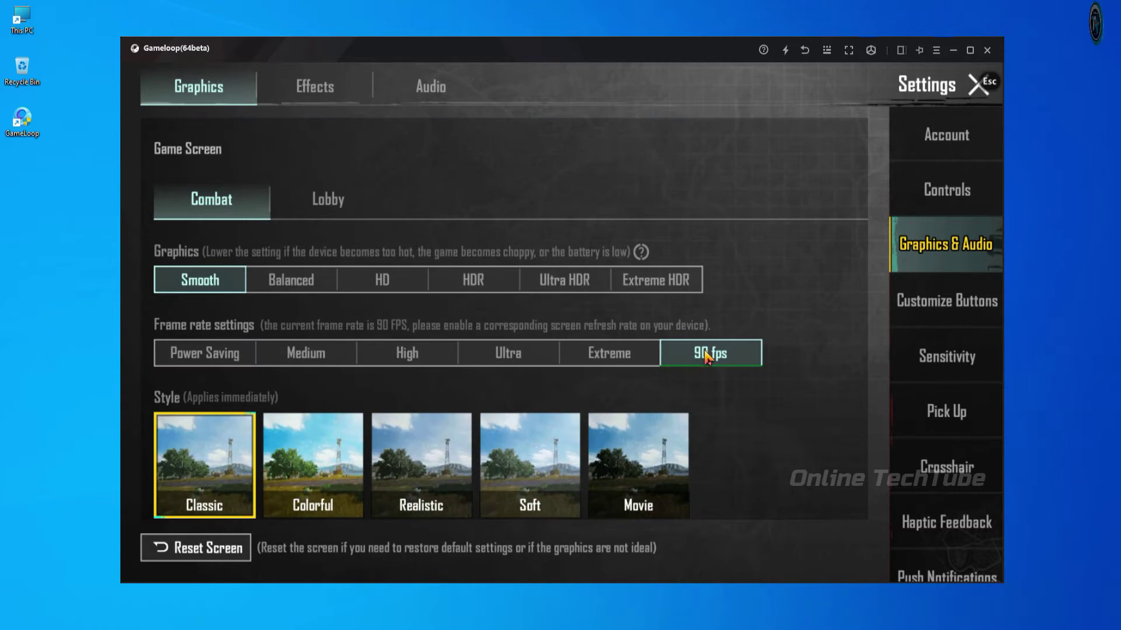
- Set the lobby graphics to HD with an Extreme frame rate, apply the adjustment, and return to the lobby
click(311, 201)
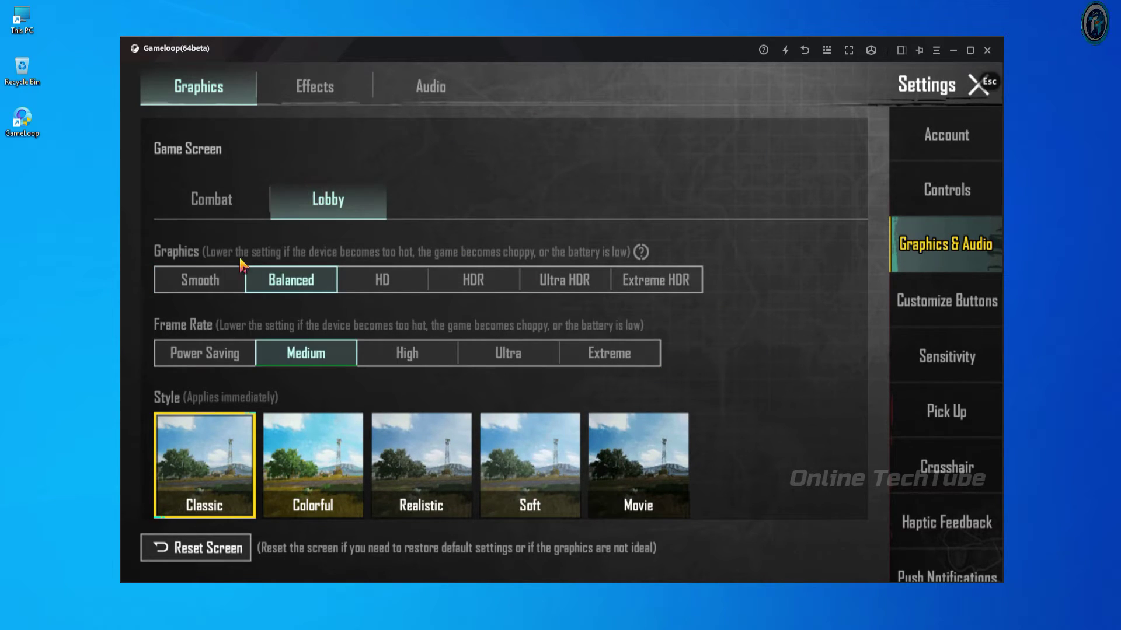
click(387, 279)
click(472, 280)
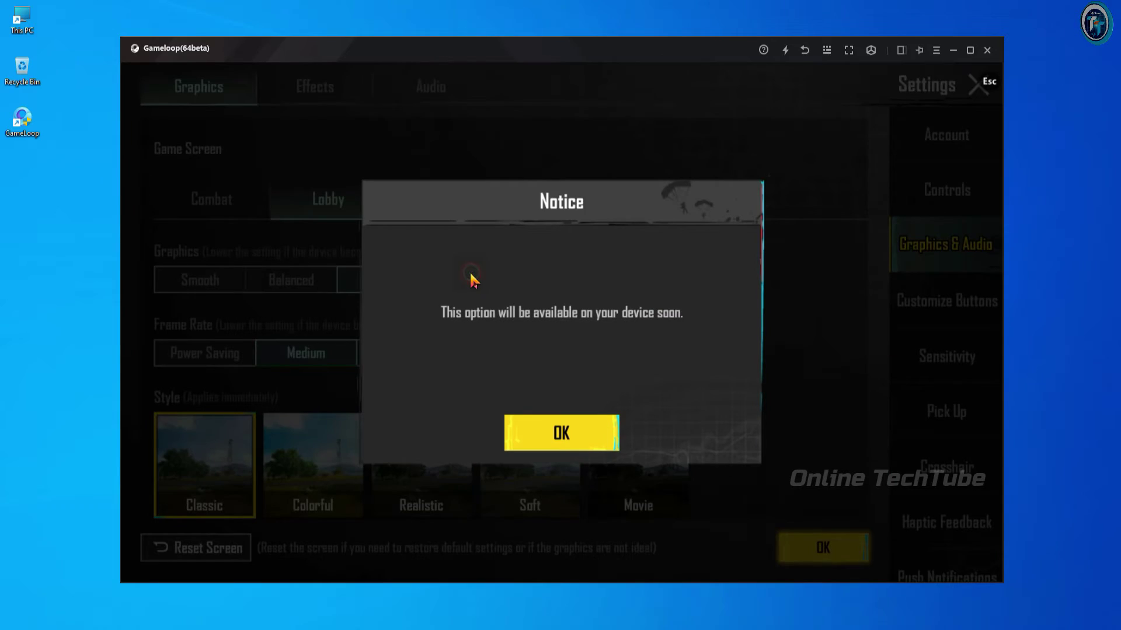
click(563, 431)
click(405, 353)
click(508, 352)
click(593, 350)
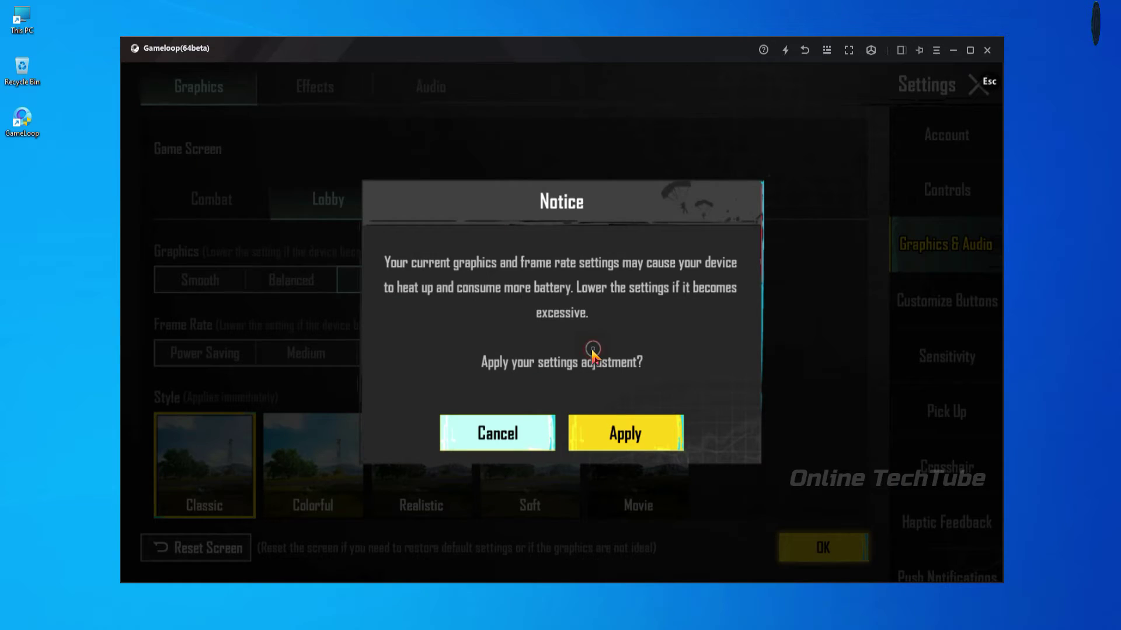
click(644, 445)
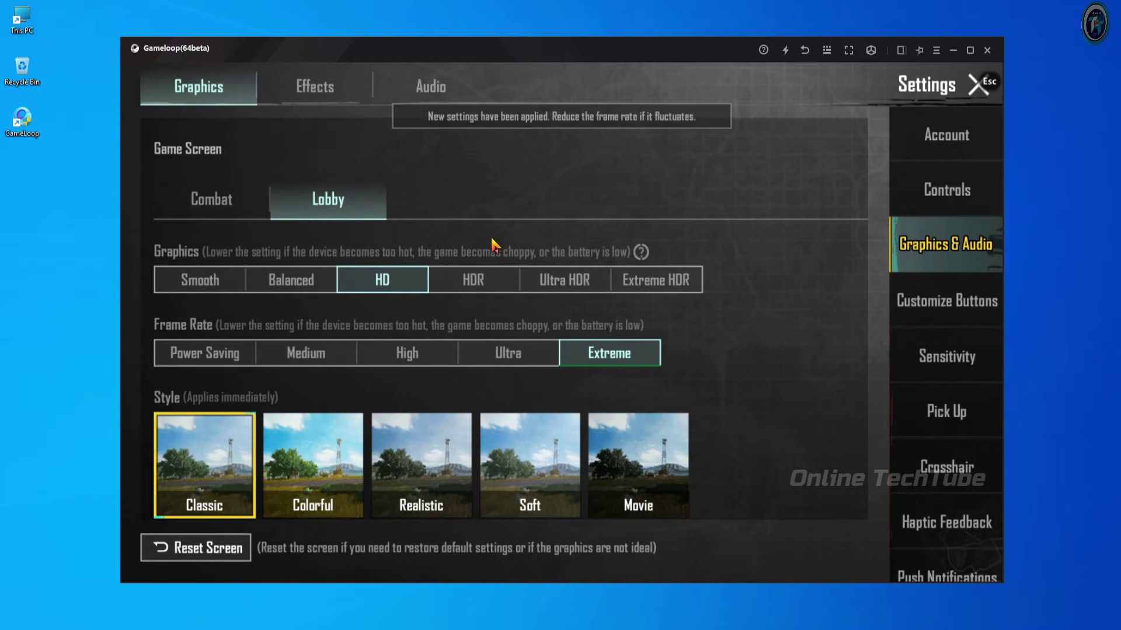
click(979, 85)
click(623, 260)
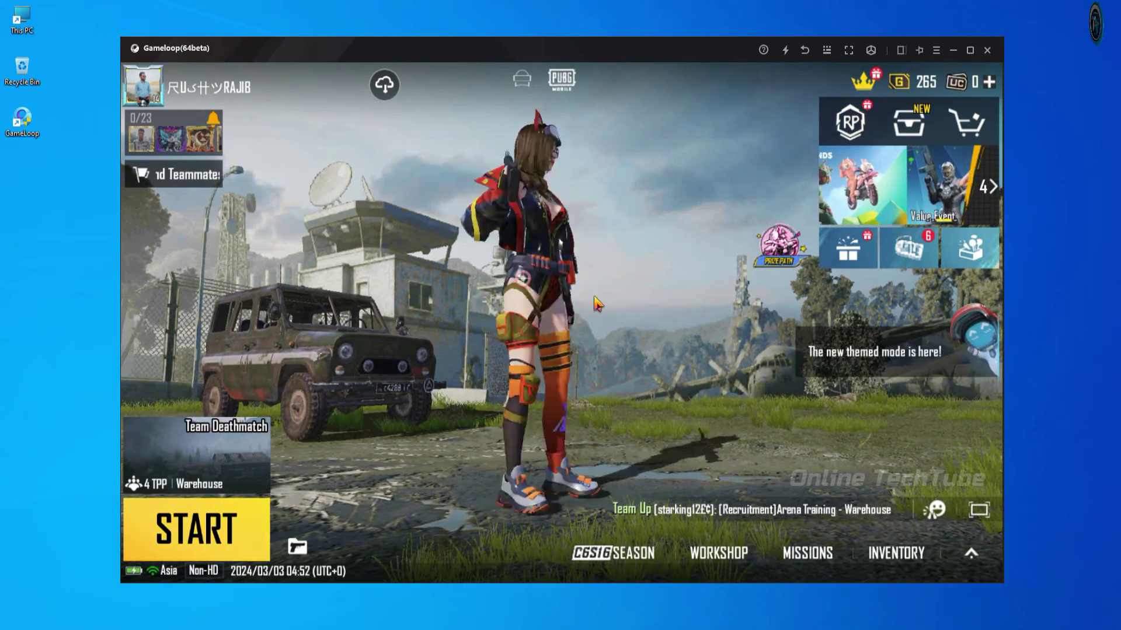
- Start a Team Deathmatch match on Warehouse and fire at opponents to test the gameplay
click(251, 477)
click(412, 265)
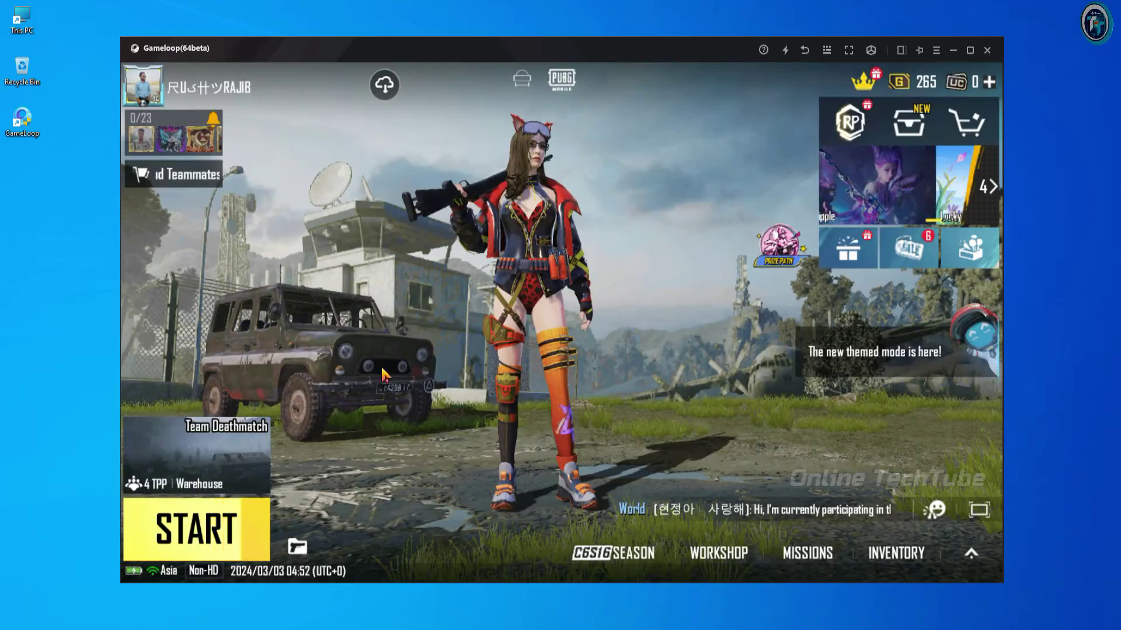
click(211, 531)
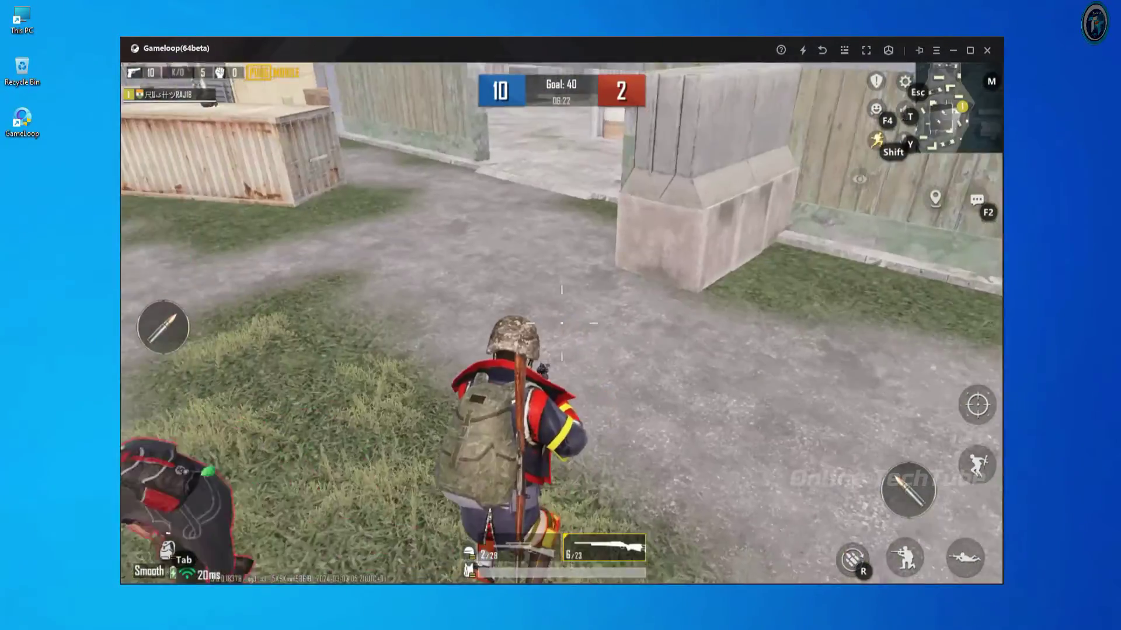
click(561, 323)
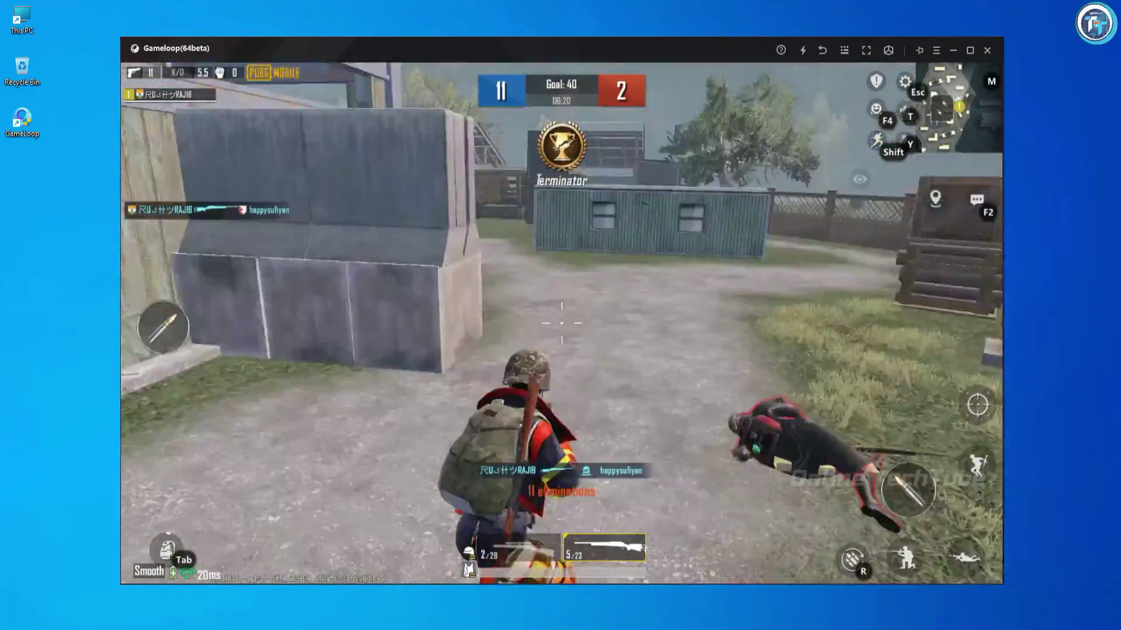